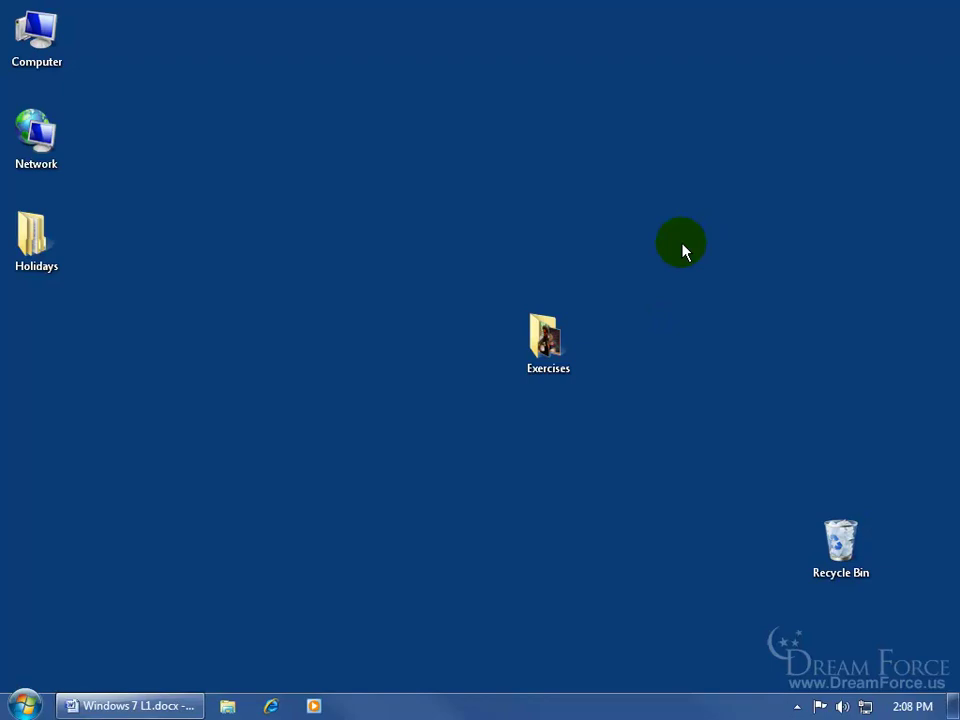
Capture the whole Windows 7 desktop to the clipboard with Print Screen.
key(Print)
Start a new blank Word document, paste the desktop screenshot into it, then delete the picture.
right_click(118, 706)
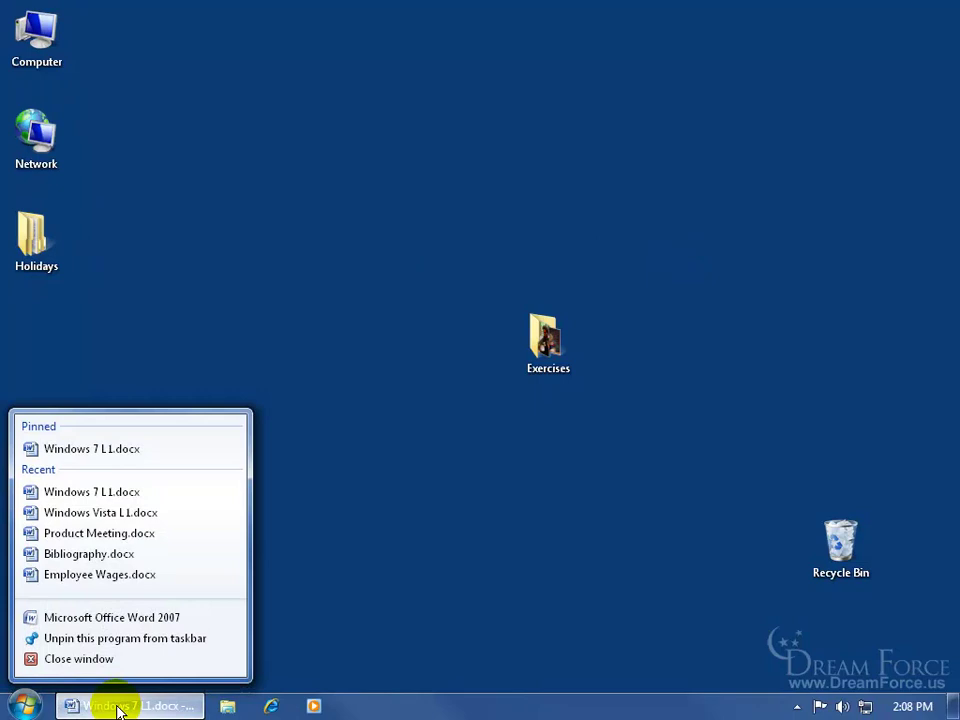
click(154, 620)
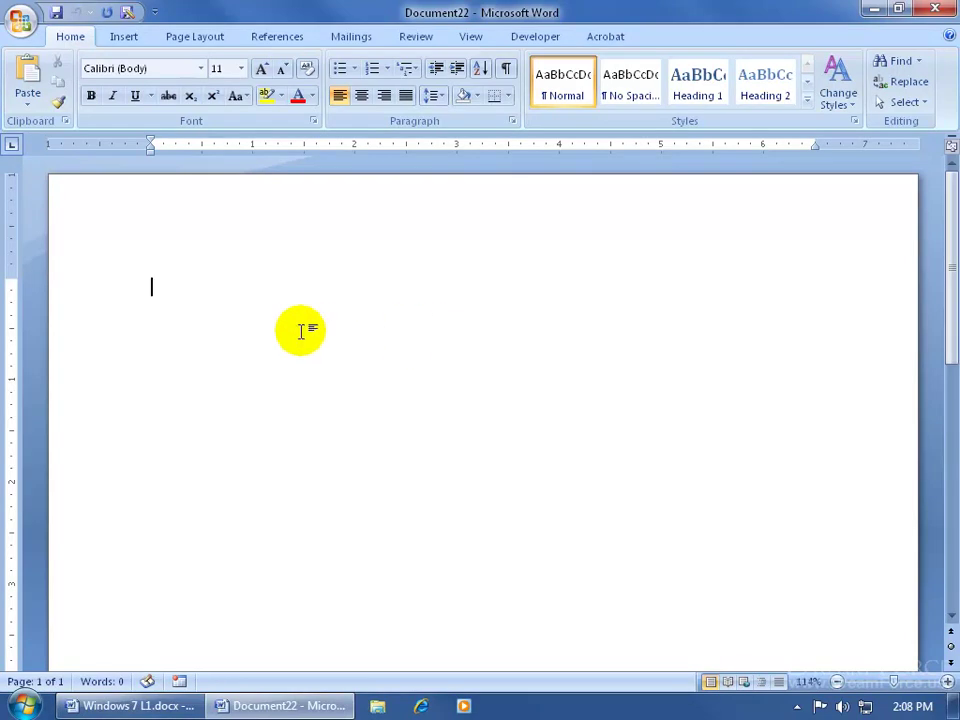
right_click(182, 287)
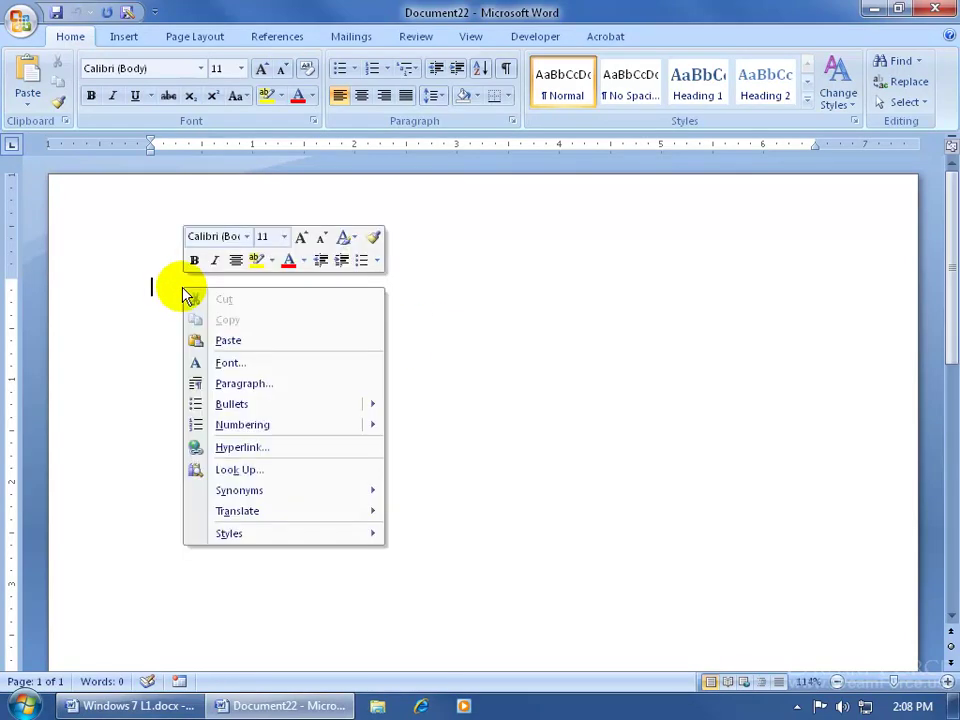
click(229, 341)
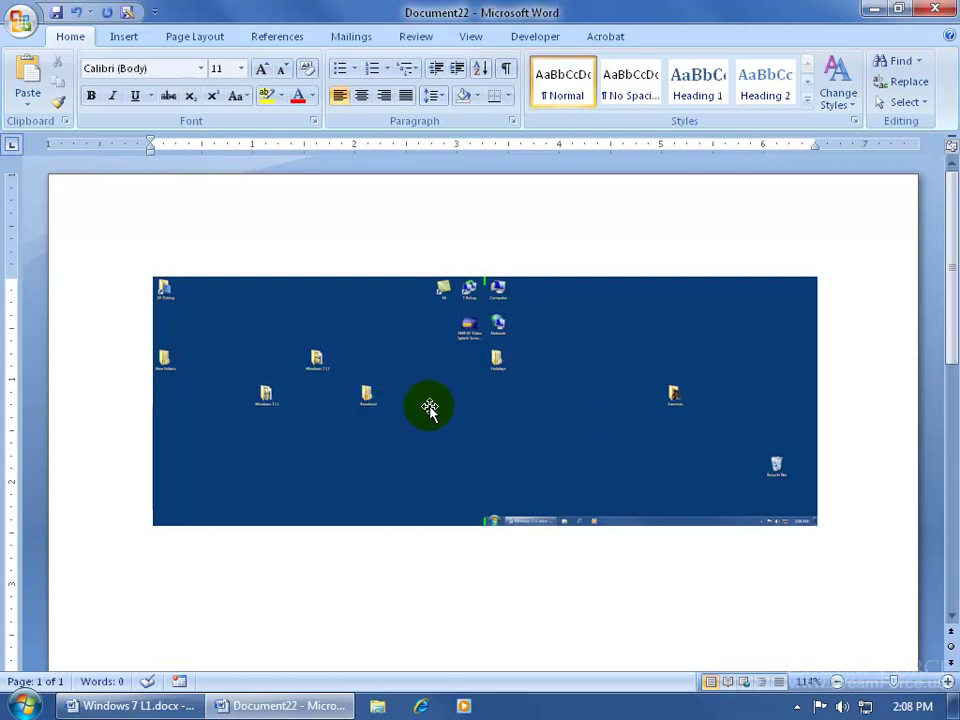
click(463, 392)
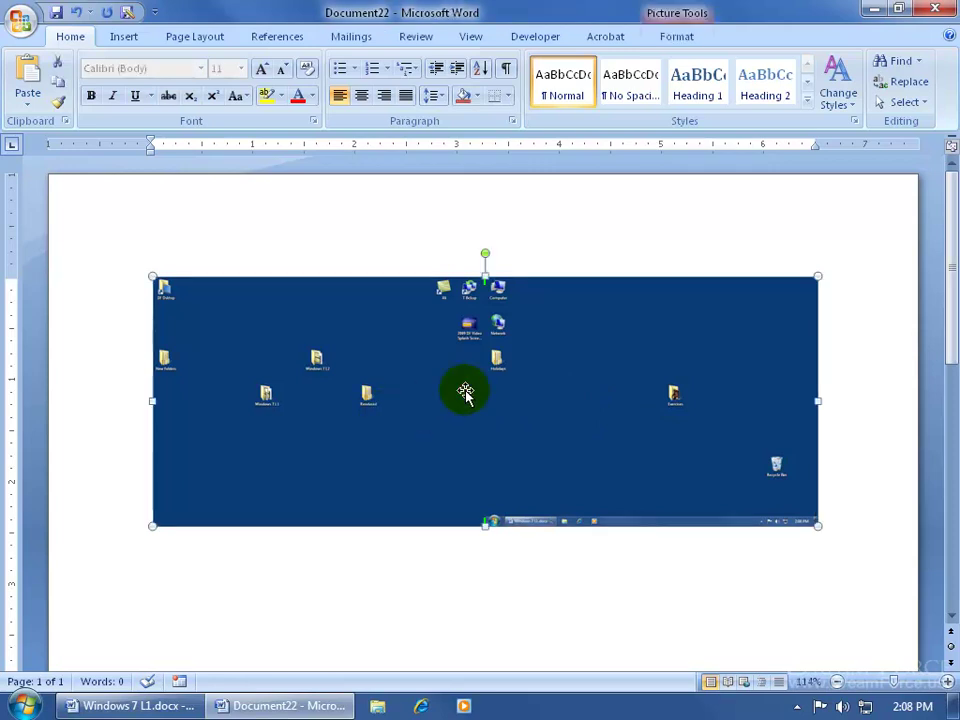
key(Delete)
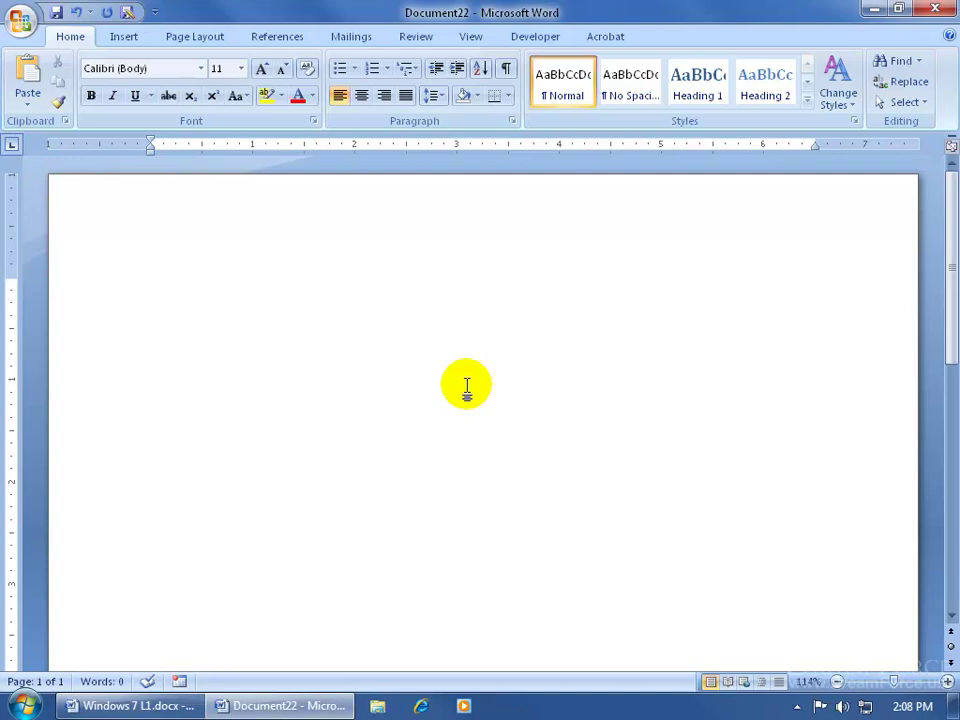
Minimize Word, capture the active window with Alt+Print Screen, and open Holidays and Exercises side by side.
click(872, 9)
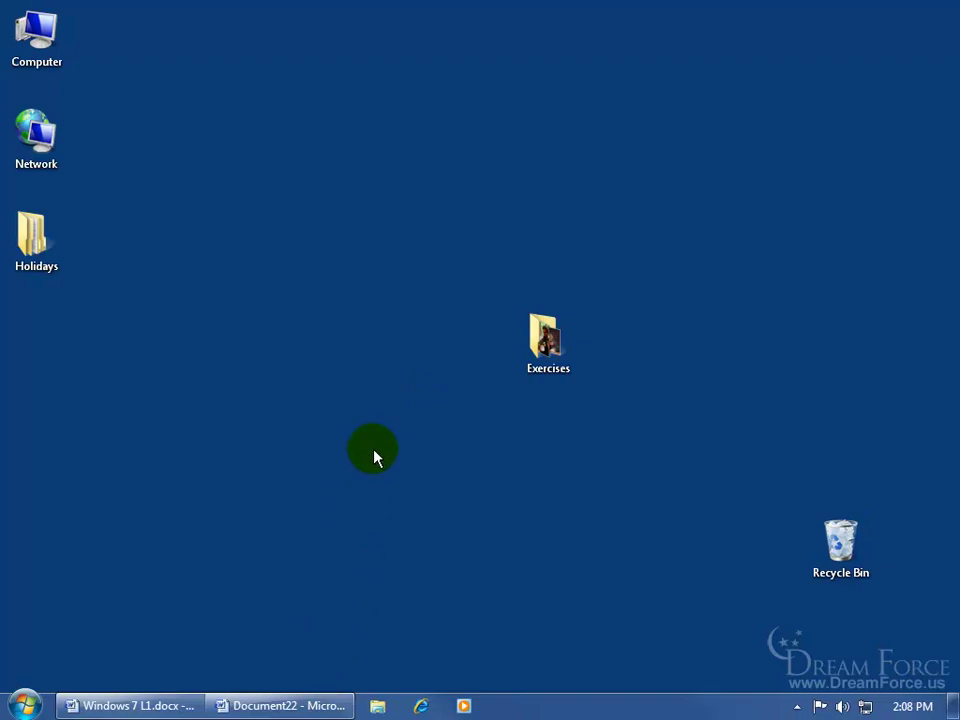
key(alt+Print)
double_click(36, 238)
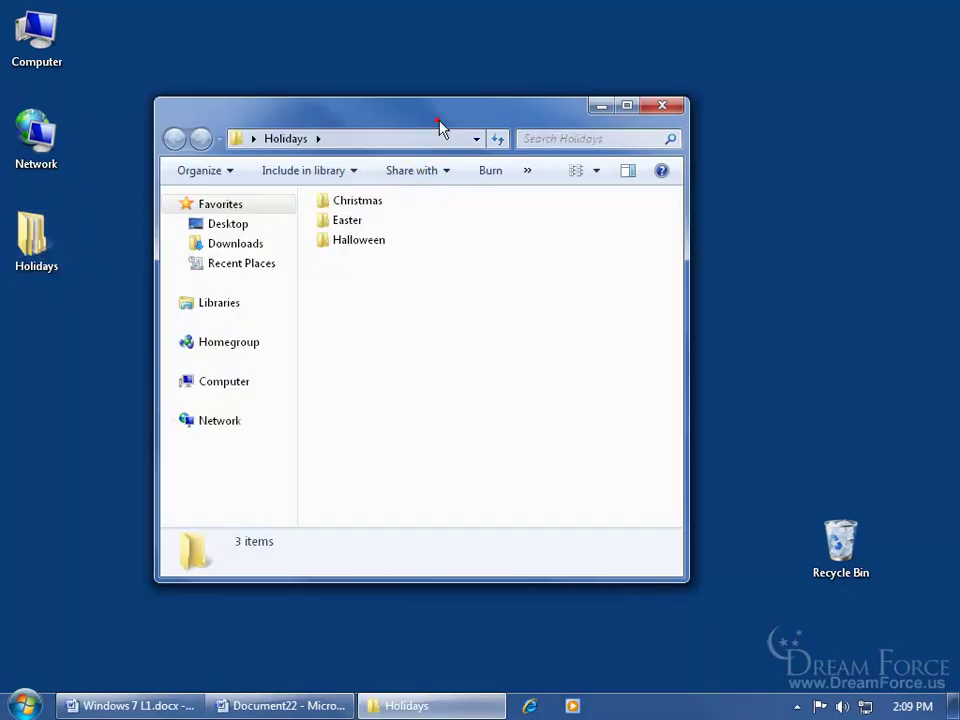
drag(440, 128, 854, 120)
double_click(546, 339)
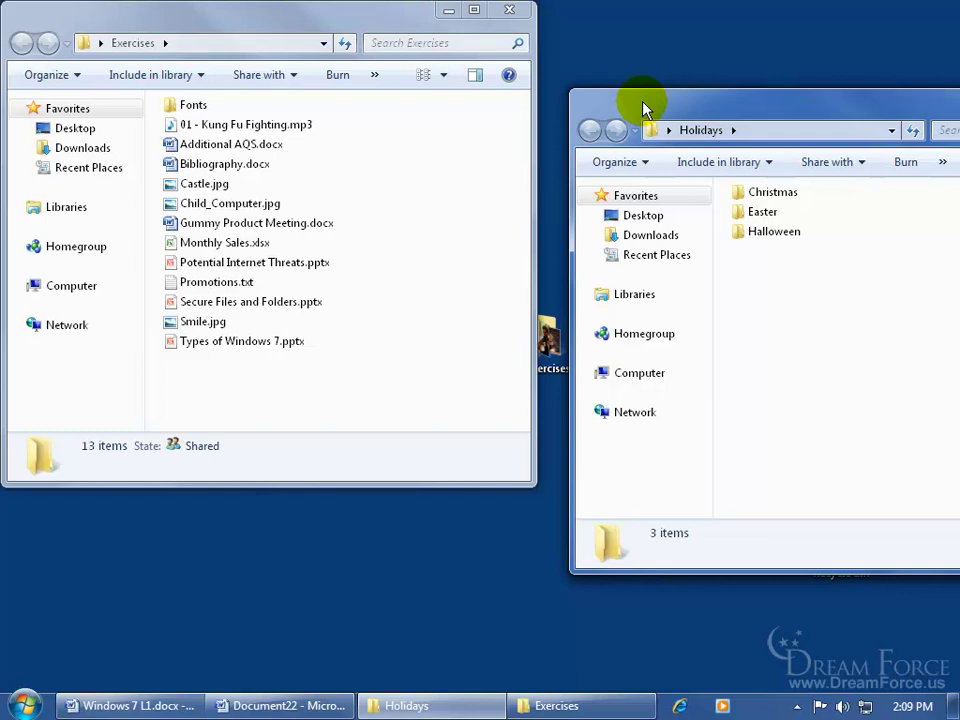
Paste the Holidays window capture into Document22, then delete it.
click(288, 706)
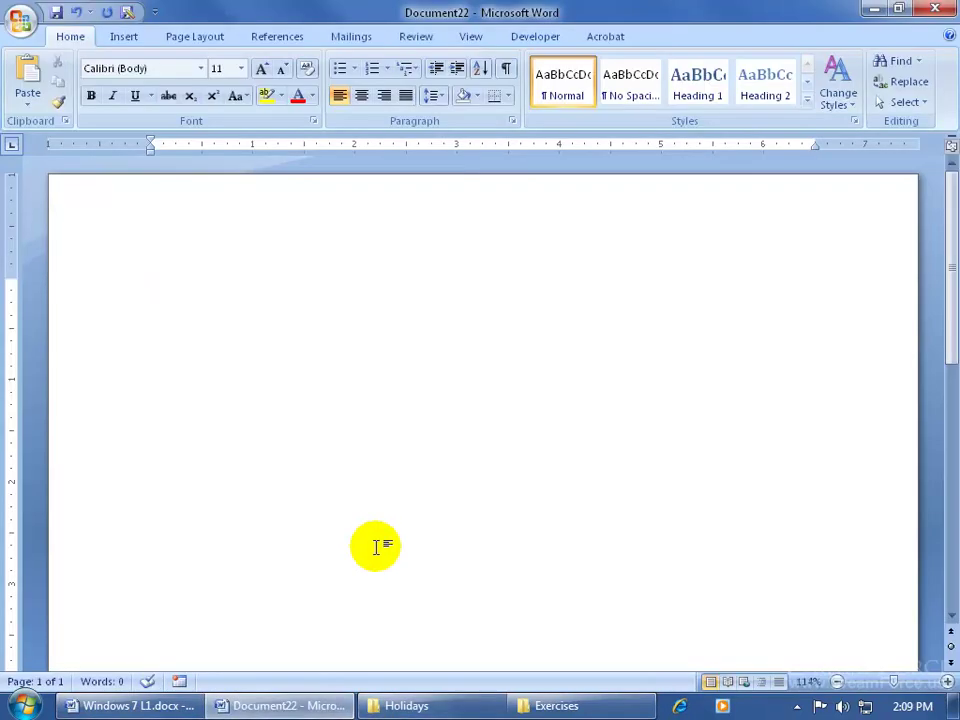
right_click(153, 285)
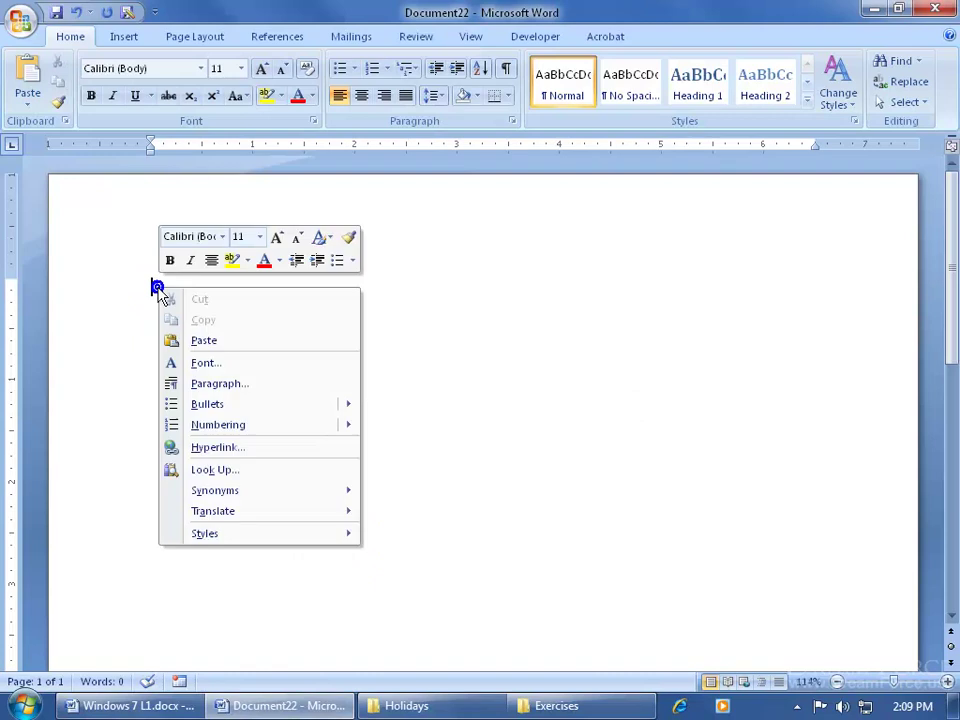
click(205, 340)
scroll(953, 278, up, 1)
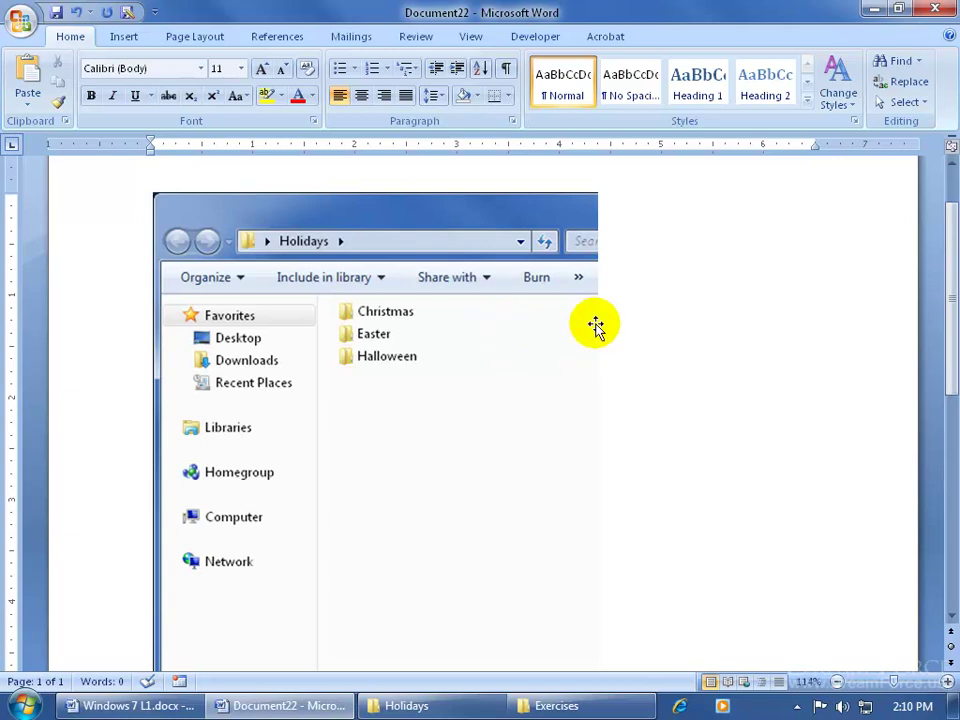
click(501, 317)
key(Delete)
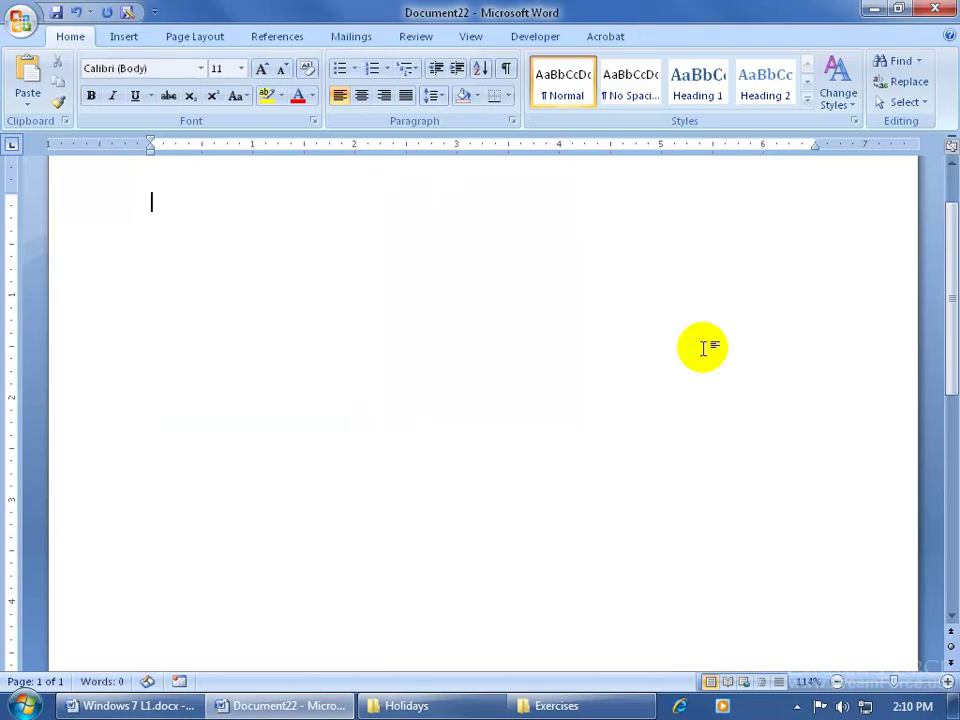
Minimize Word, close the Exercises window and move Holidays toward the screen centre.
click(873, 9)
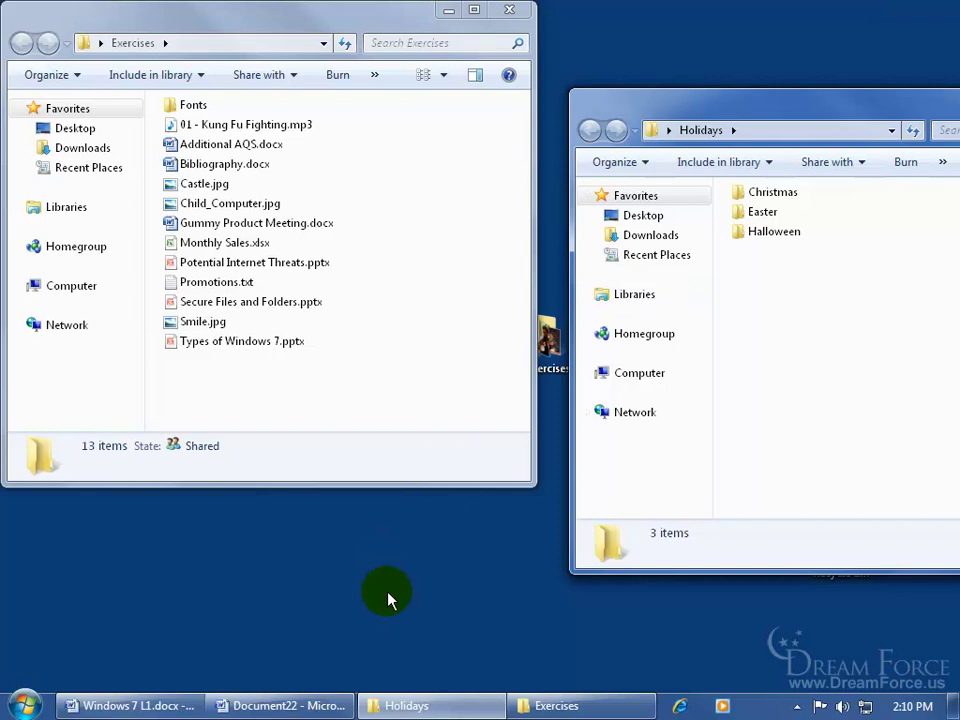
click(509, 10)
drag(819, 107, 493, 81)
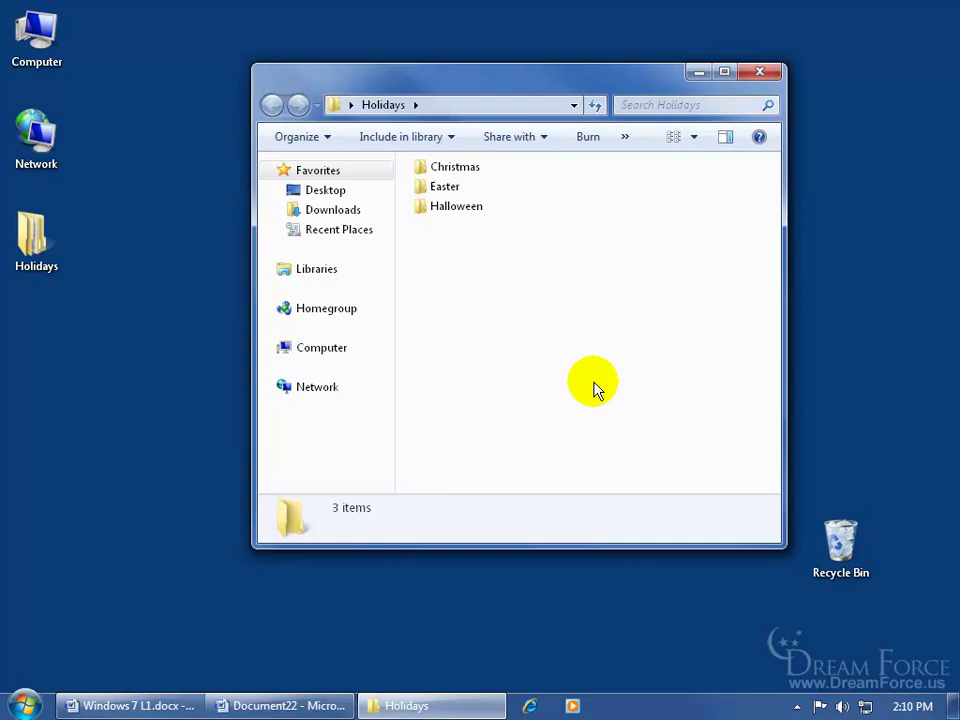
Launch the Snipping Tool from Start > All Programs > Accessories.
click(24, 704)
click(60, 627)
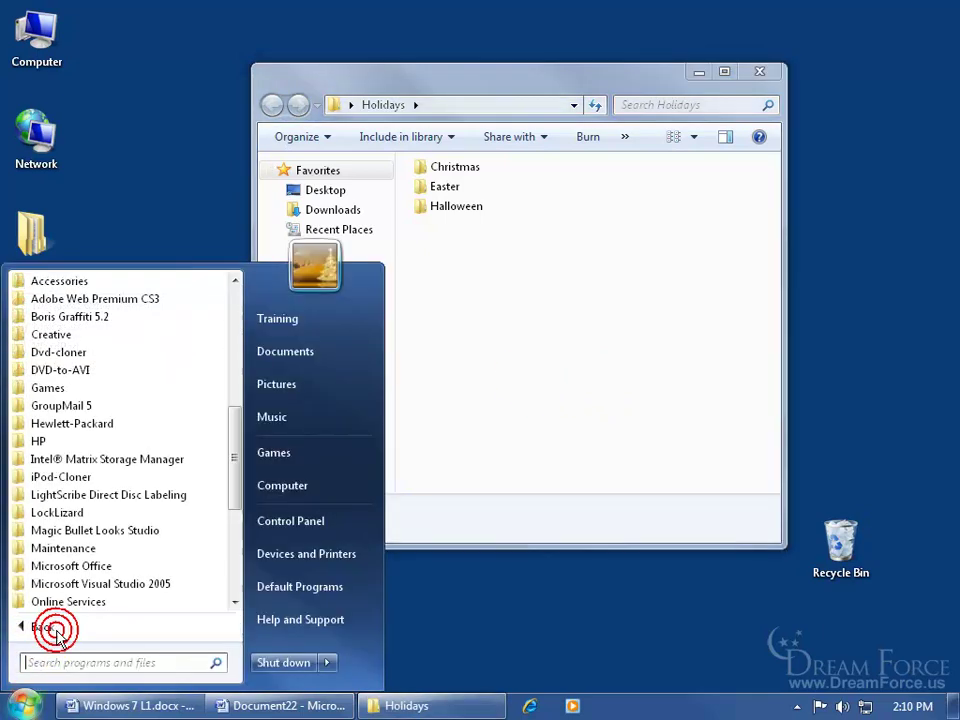
scroll(233, 465, up, 3)
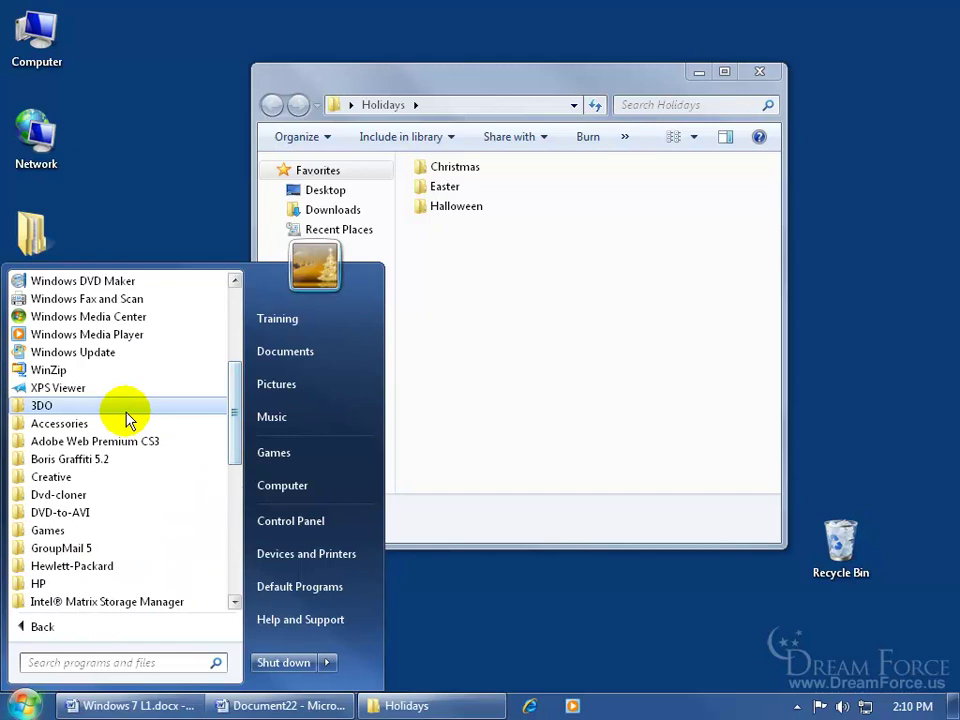
click(60, 423)
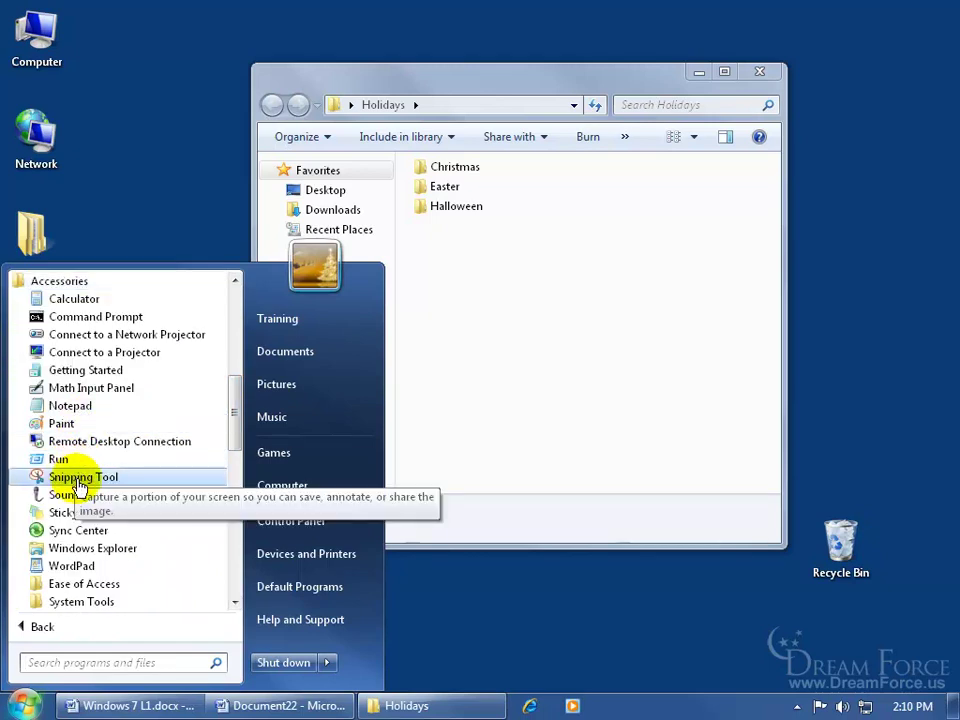
click(110, 480)
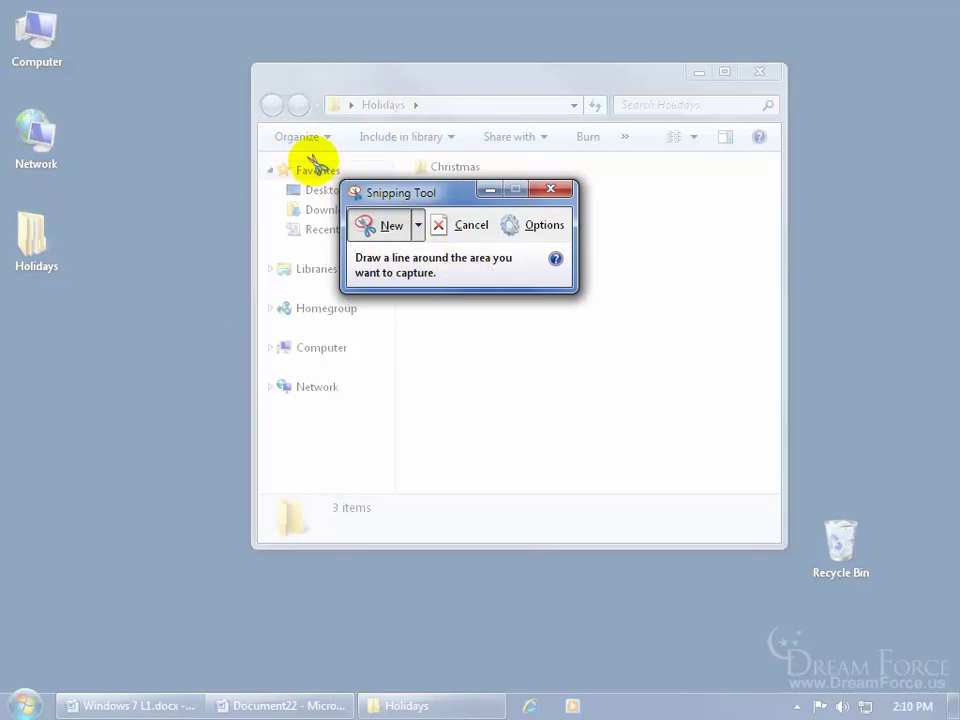
Take a free-form snip around the Holidays window and copy it to the clipboard.
mouse_move(305, 90)
mouse_down()
mouse_move(274, 146)
mouse_move(369, 289)
mouse_move(530, 224)
mouse_move(514, 124)
mouse_move(448, 81)
mouse_move(343, 79)
mouse_move(306, 89)
mouse_up()
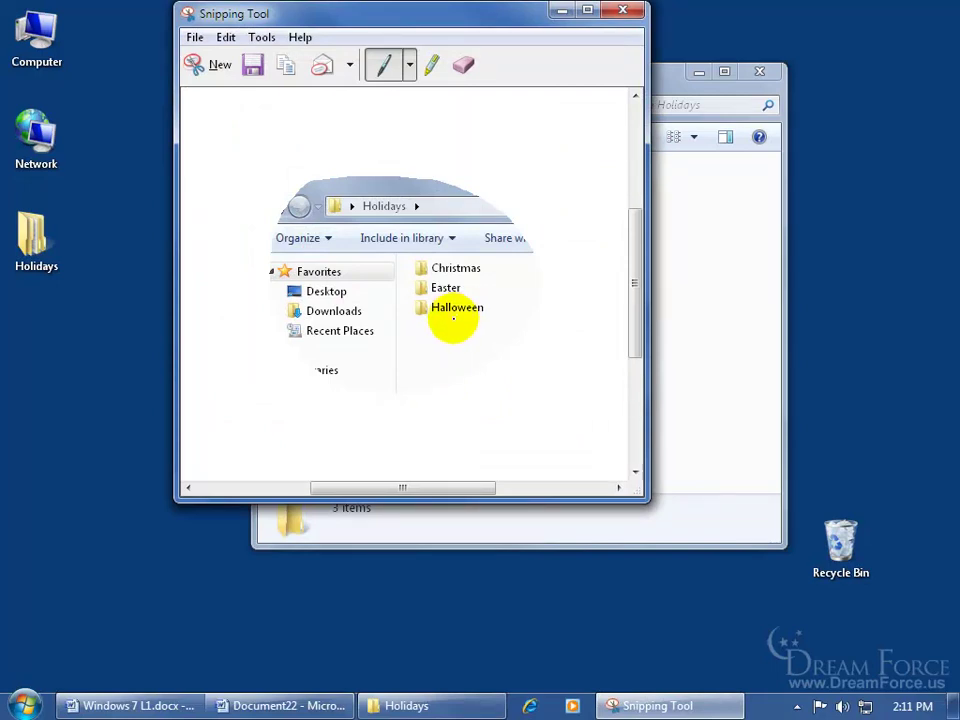
click(286, 65)
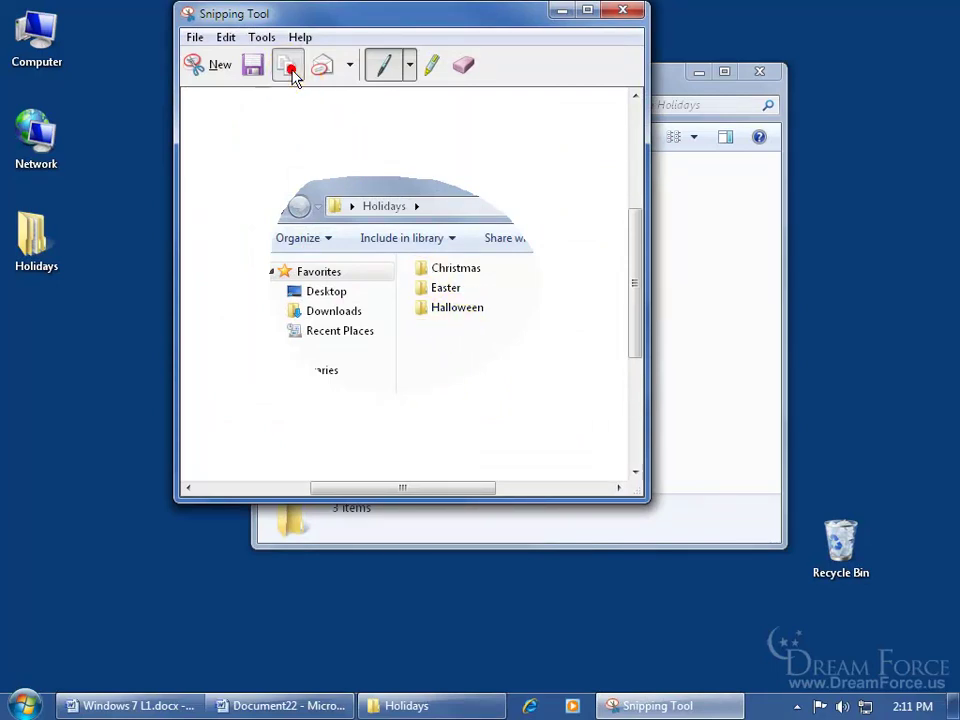
Paste the Holidays snip into Document22, delete it, and minimize Word.
click(335, 706)
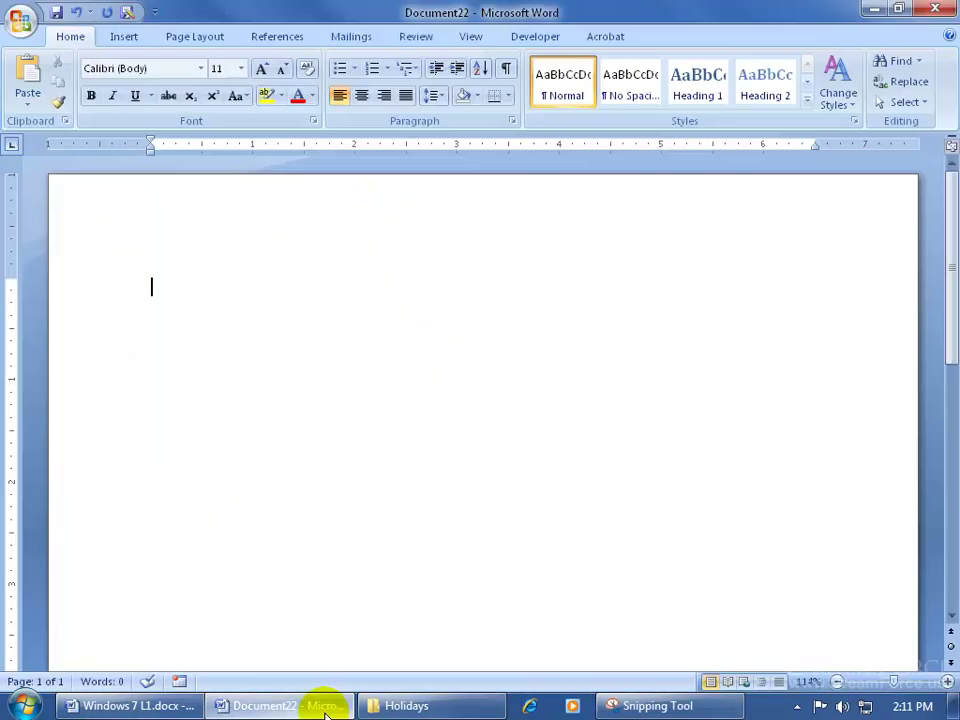
right_click(157, 290)
click(189, 346)
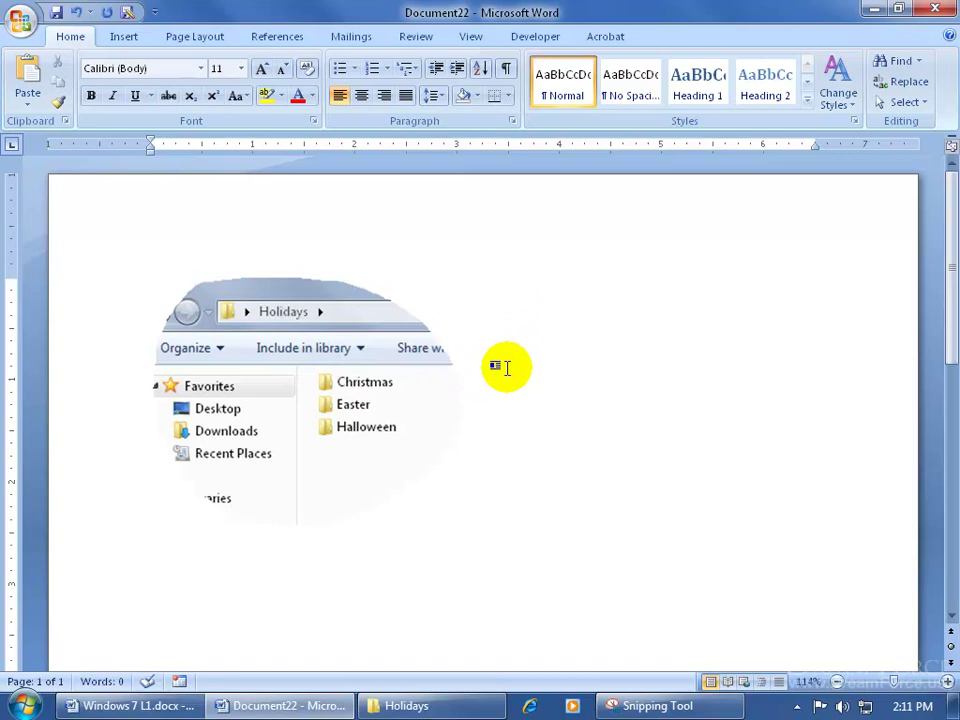
click(358, 367)
key(Delete)
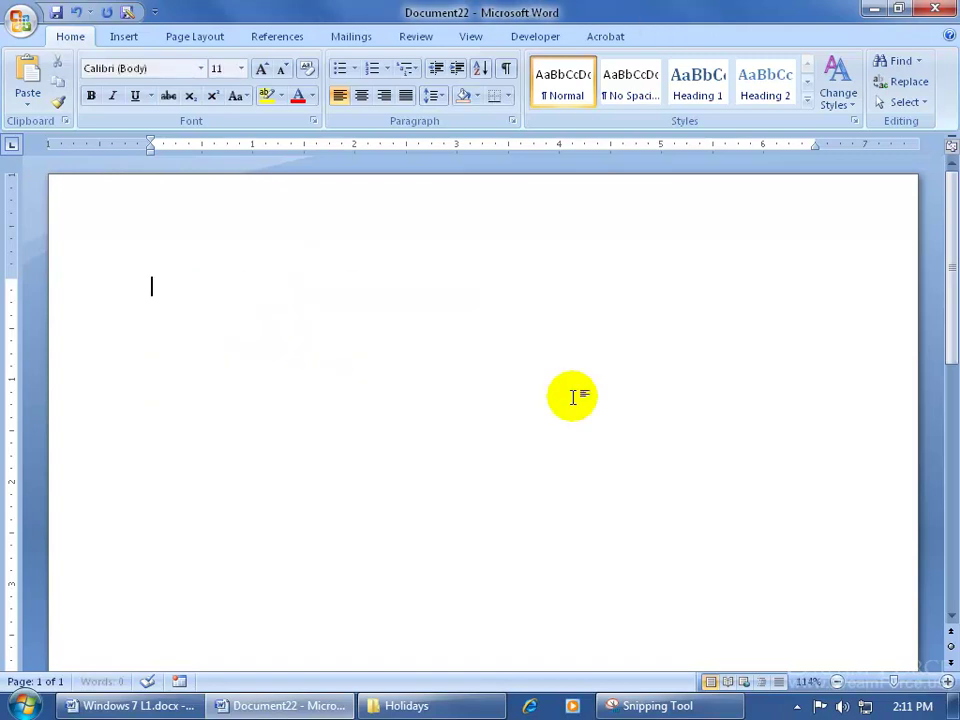
click(876, 9)
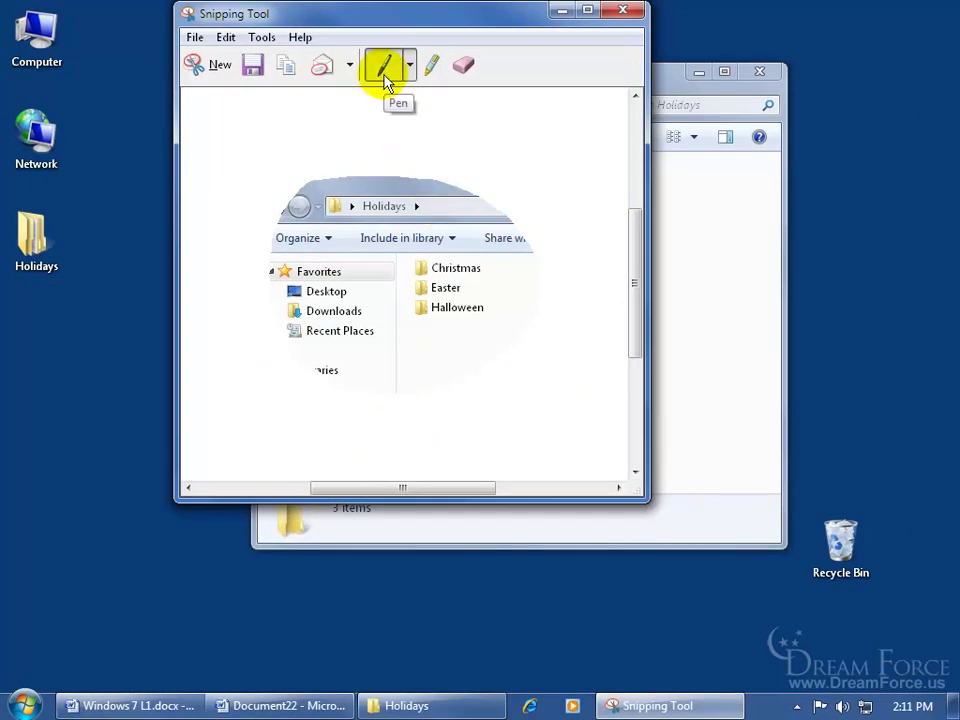
Draw and erase a pen scribble, then yellow-highlight 'Holidays' in the snip's address bar.
drag(360, 186, 407, 210)
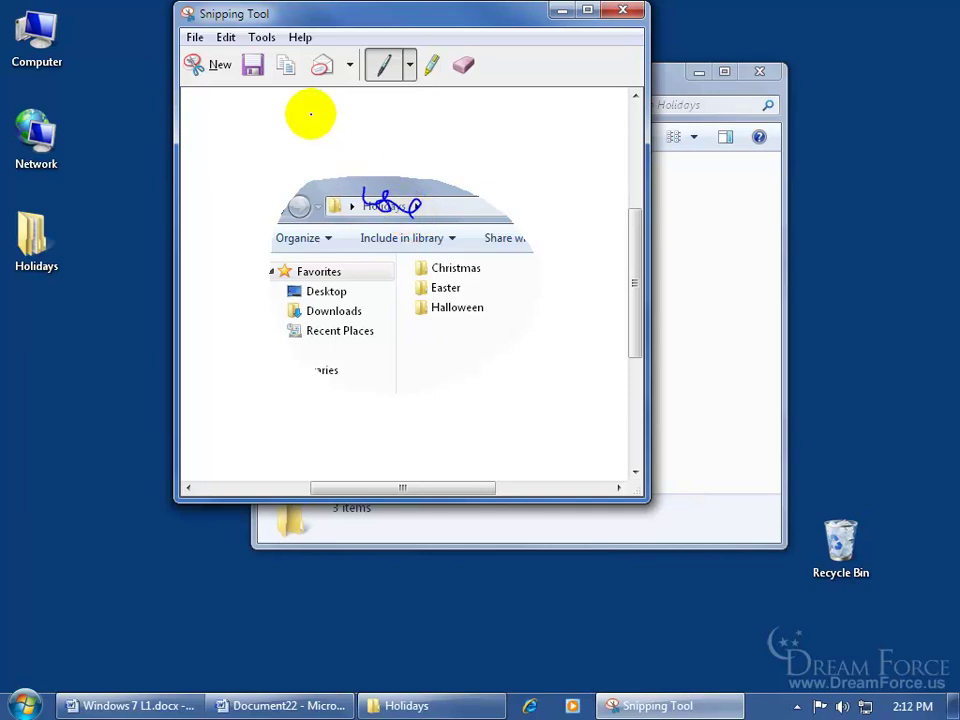
click(467, 66)
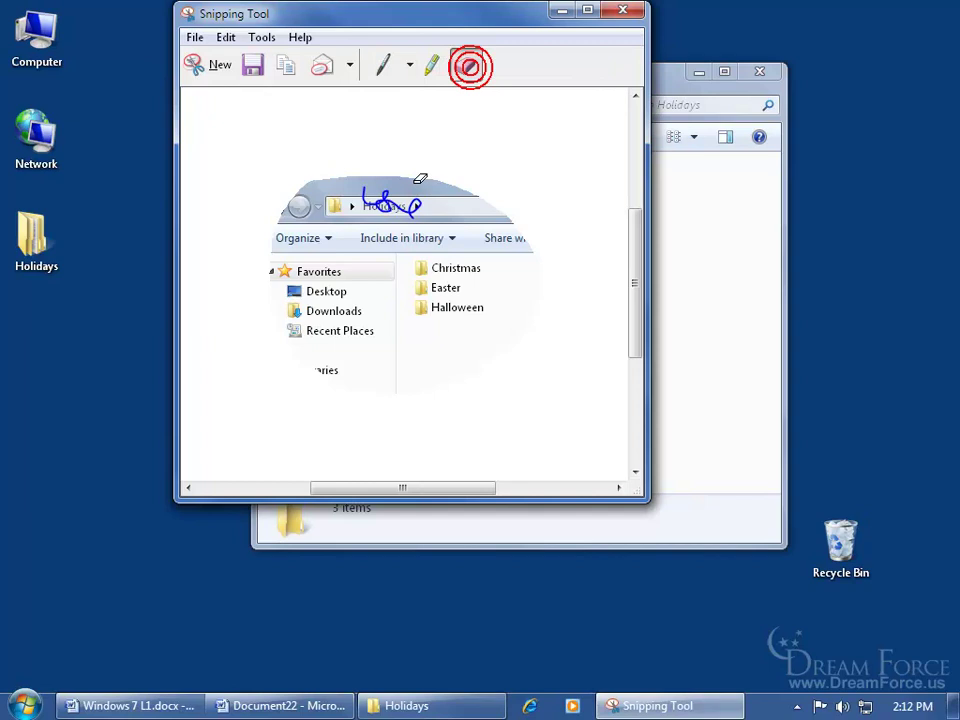
click(385, 205)
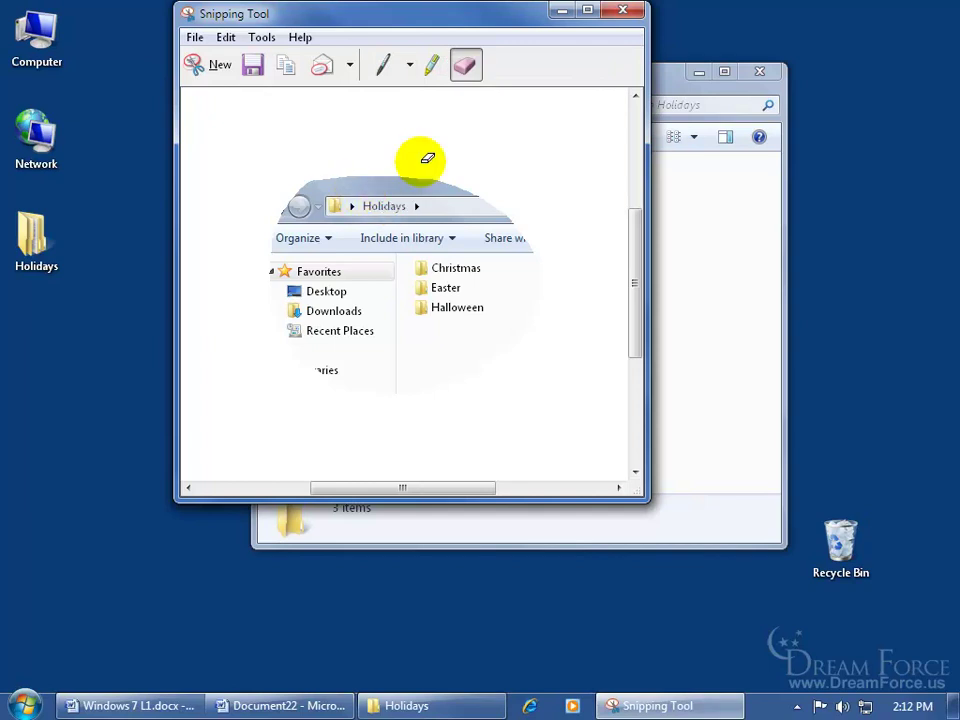
click(409, 66)
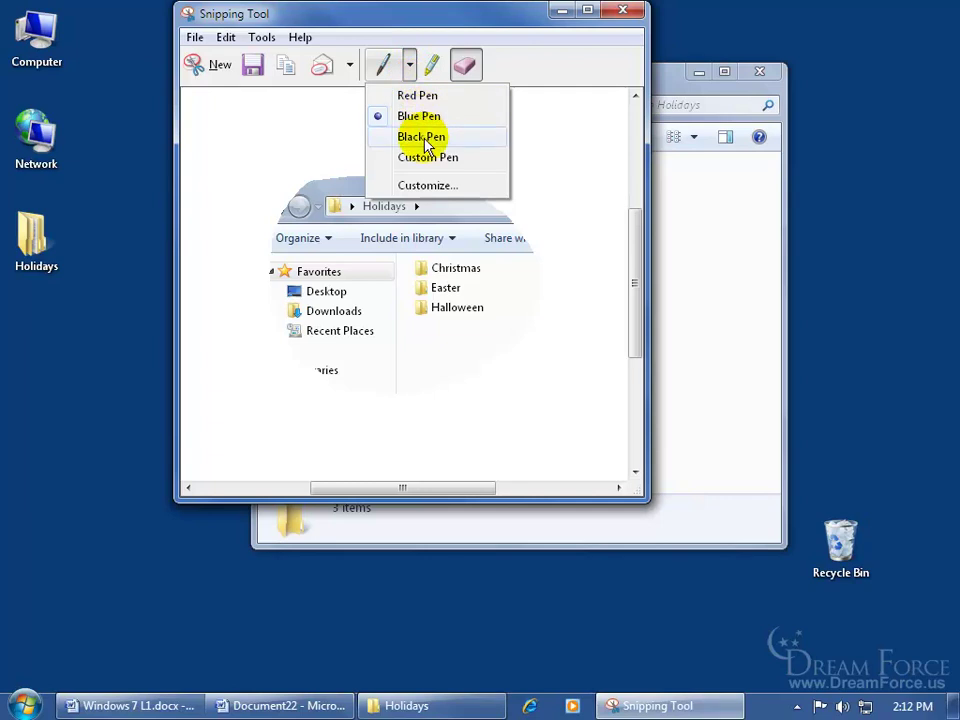
click(330, 131)
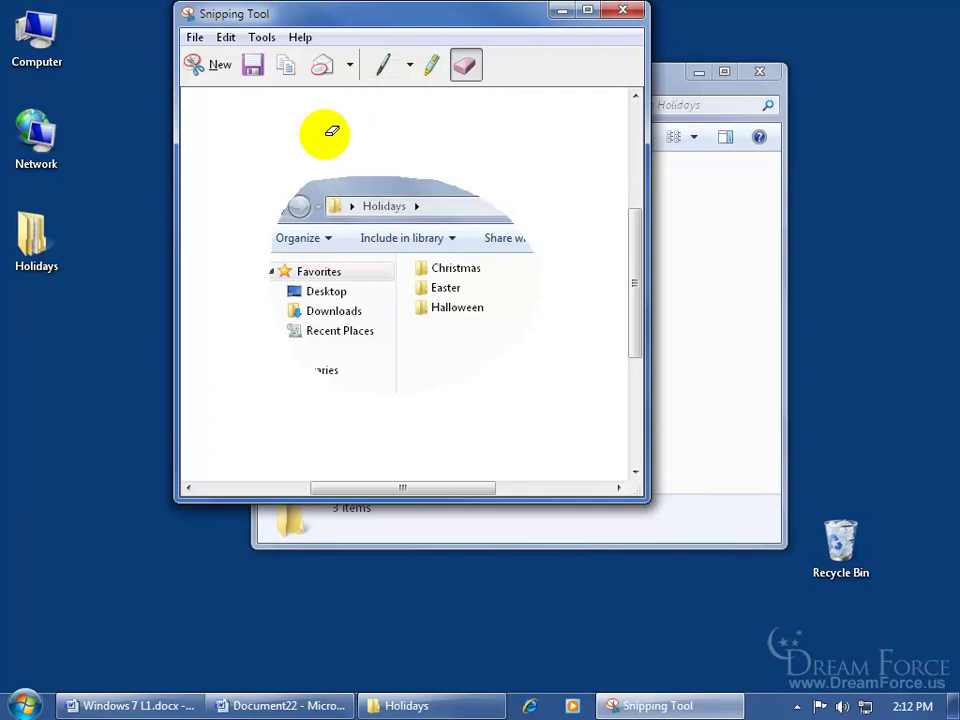
click(442, 72)
drag(328, 206, 430, 206)
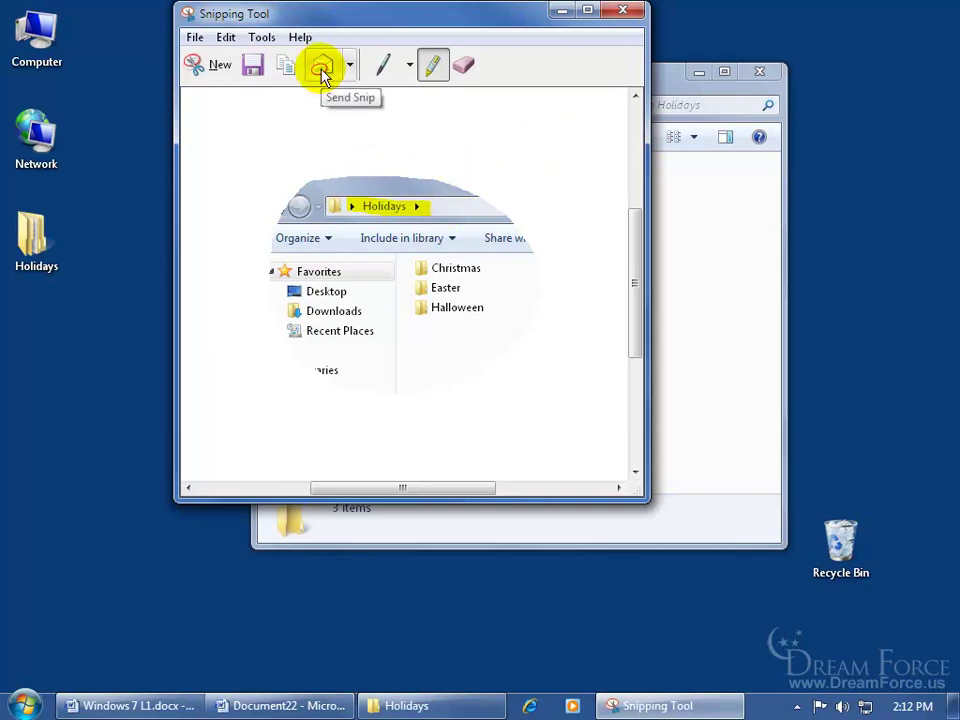
Save the snip to the Desktop as PNG file 'Holidays 2' and close the Snipping Tool.
click(251, 68)
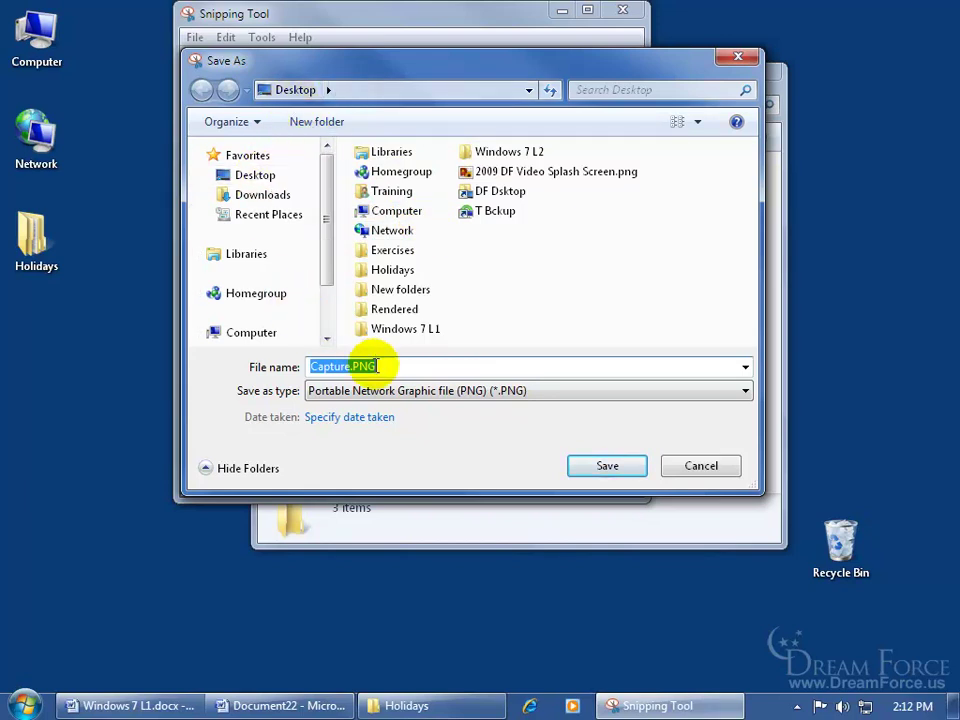
text(Holidays 2)
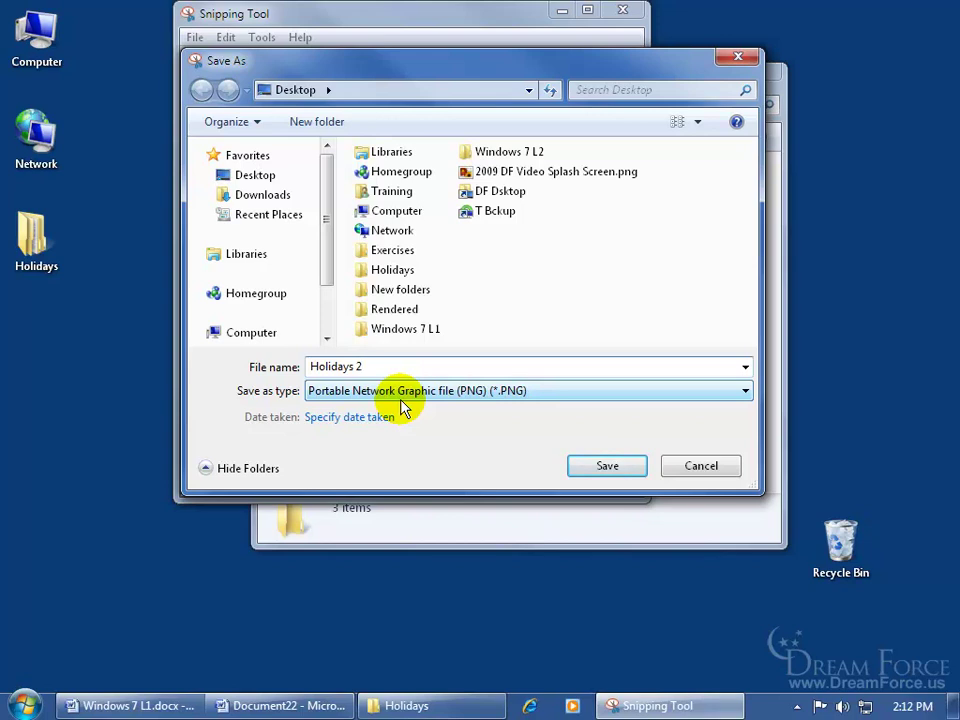
click(427, 396)
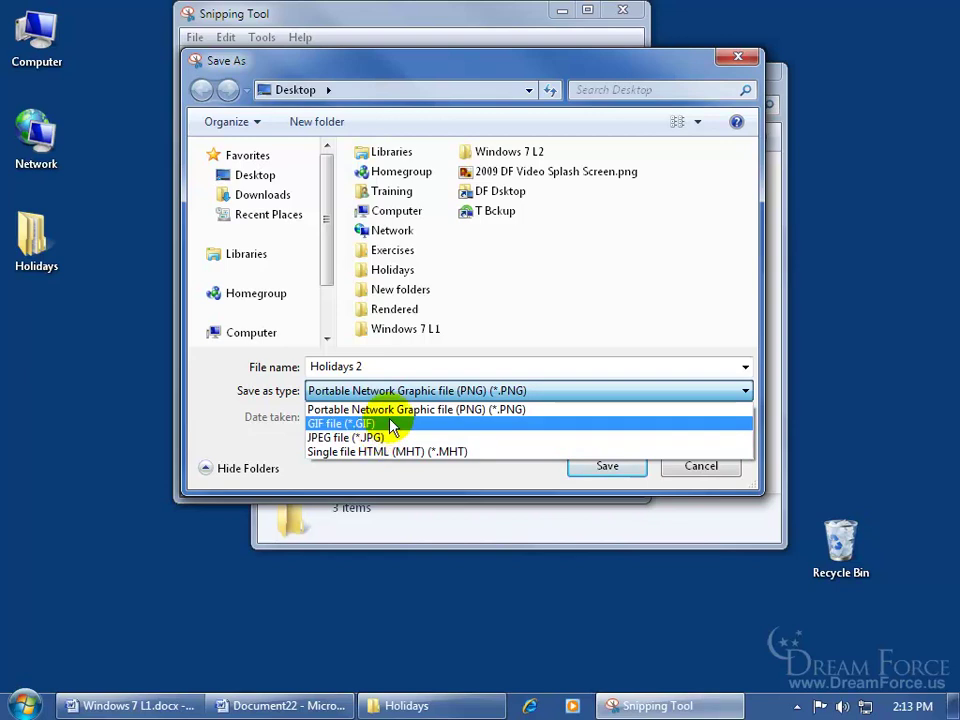
click(400, 409)
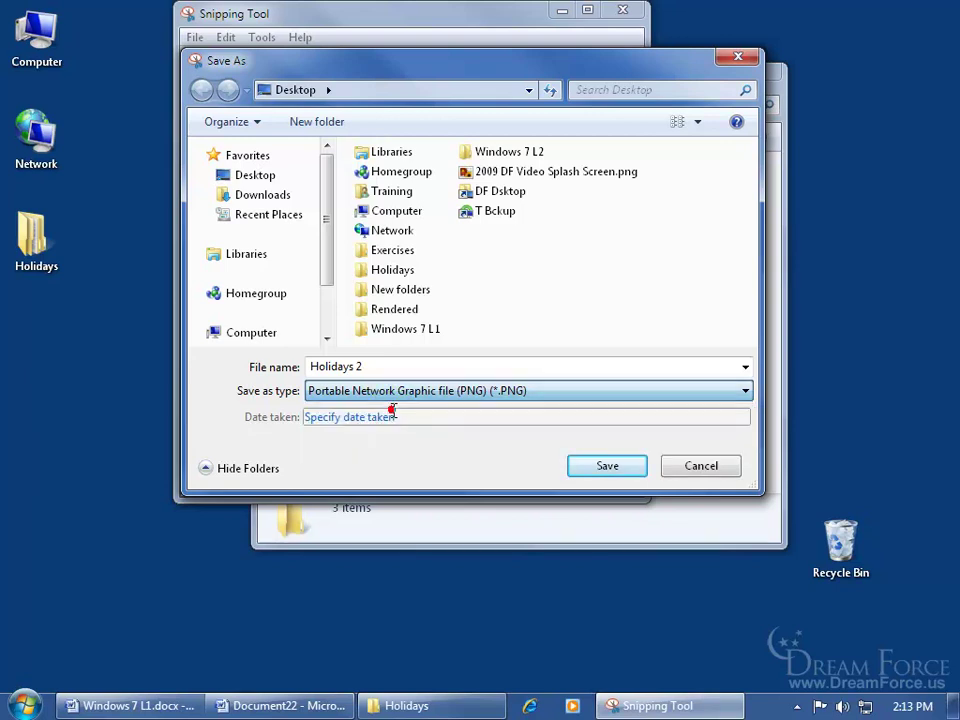
click(612, 472)
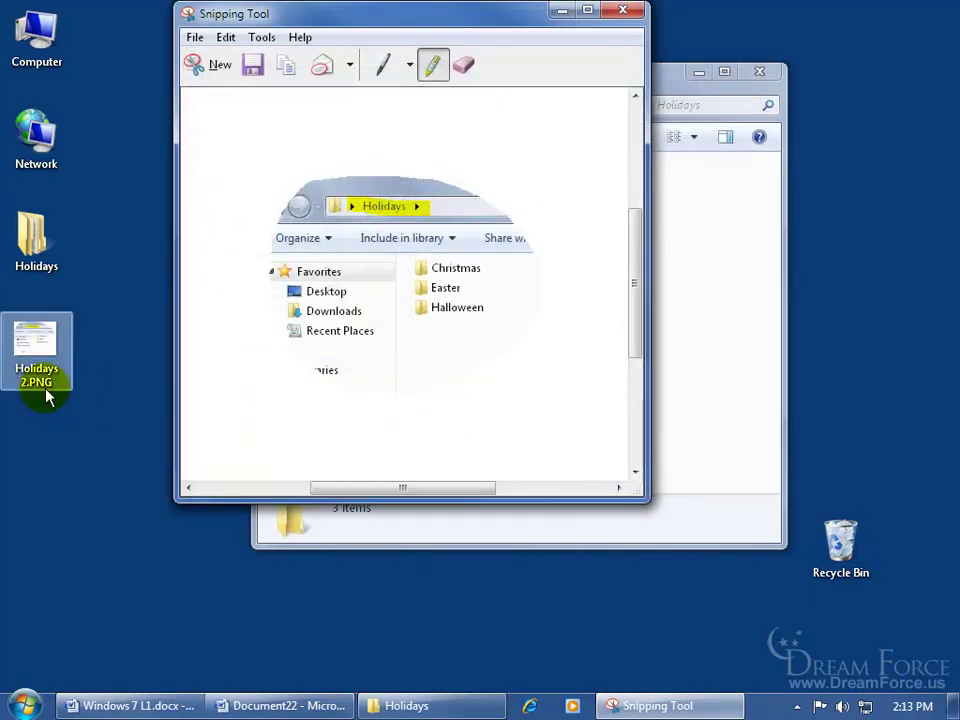
click(622, 14)
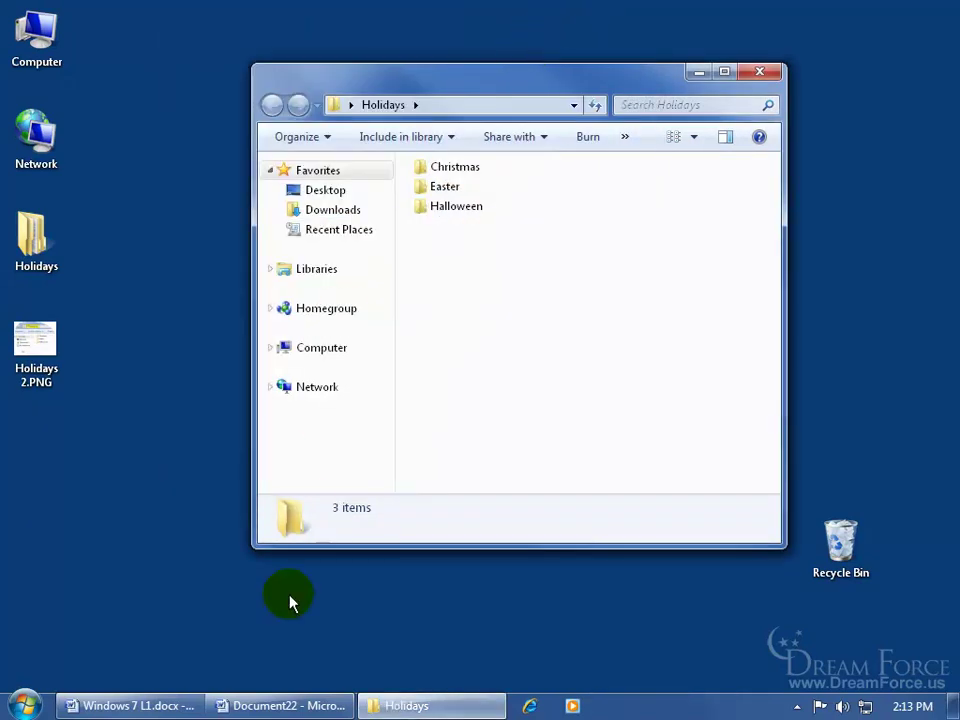
Bring Document22 back, try Insert > Picture, then close Word without saving.
click(276, 705)
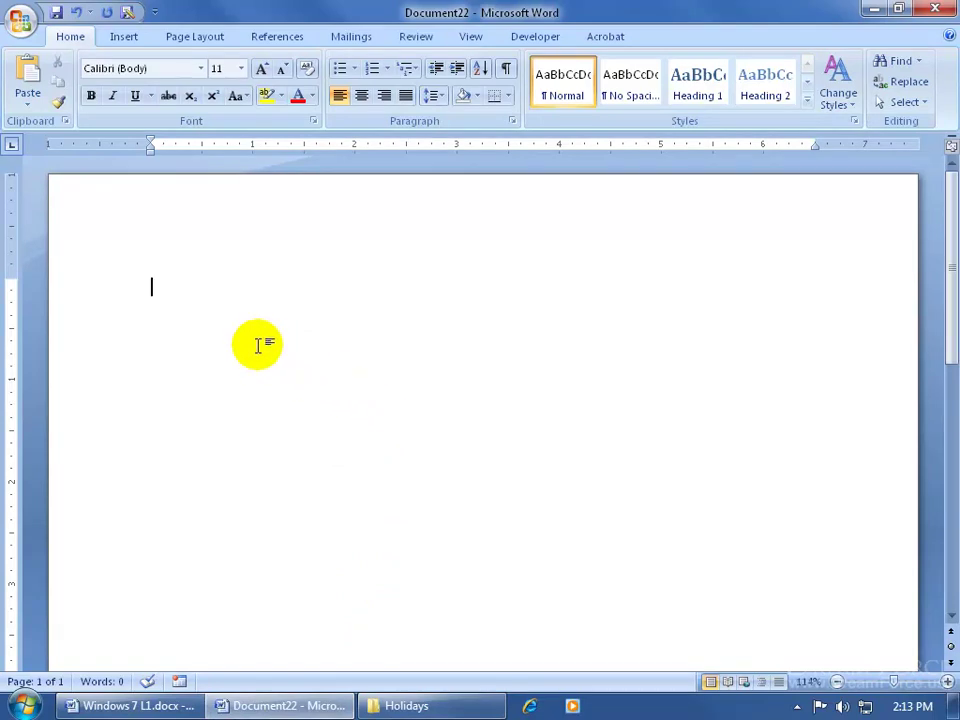
click(133, 38)
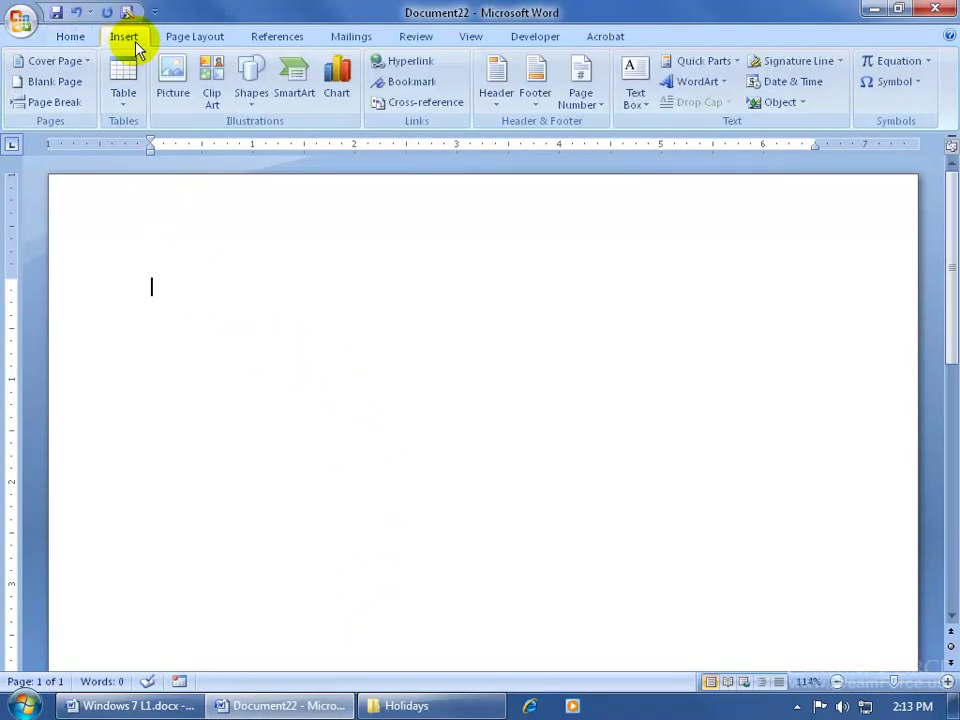
click(176, 84)
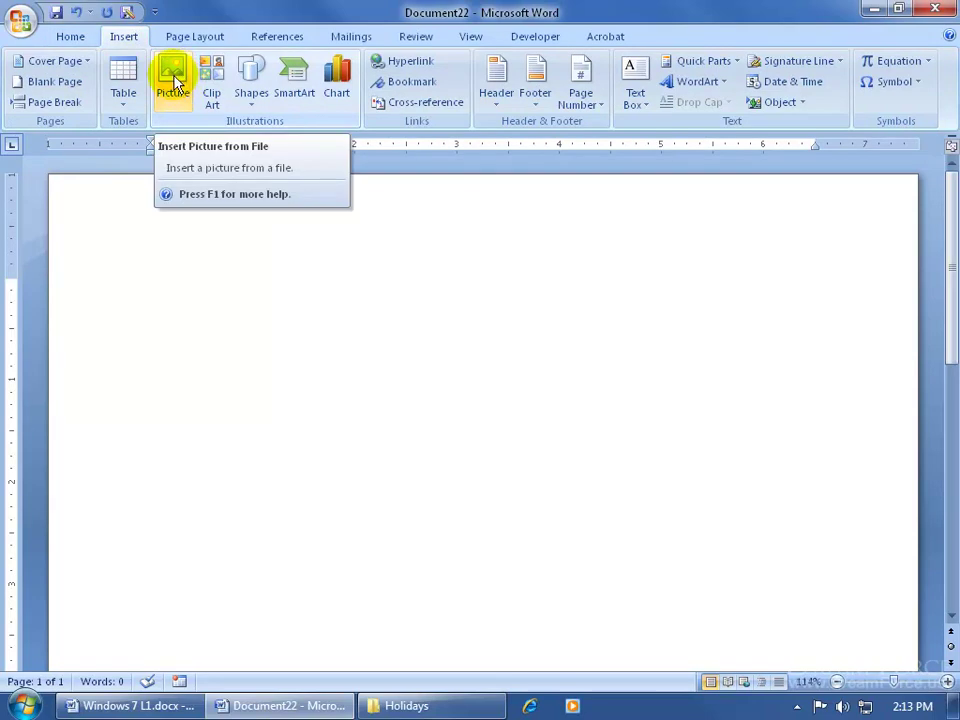
click(932, 10)
click(474, 400)
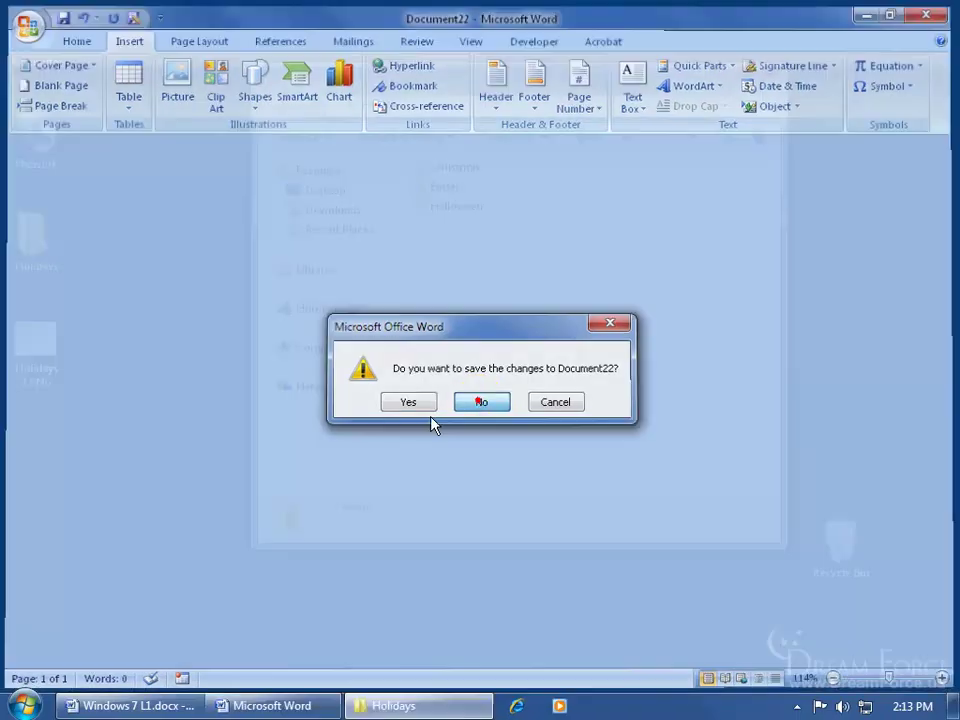
Launch WordPad and browse the Desktop in its picture dialog for Holidays 2.PNG.
click(24, 705)
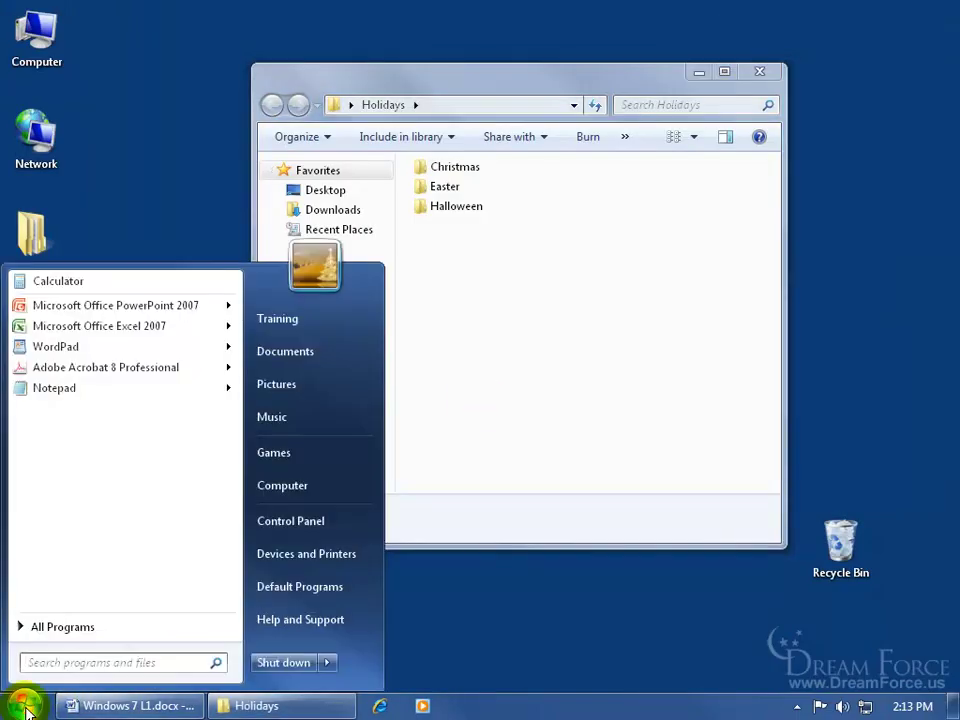
click(48, 352)
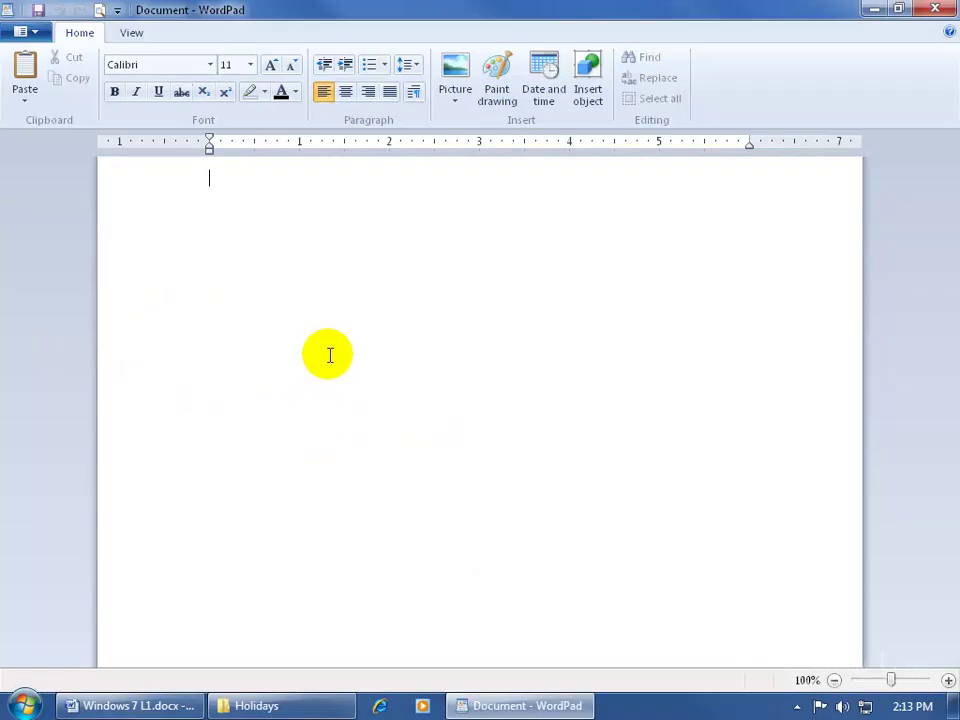
click(455, 98)
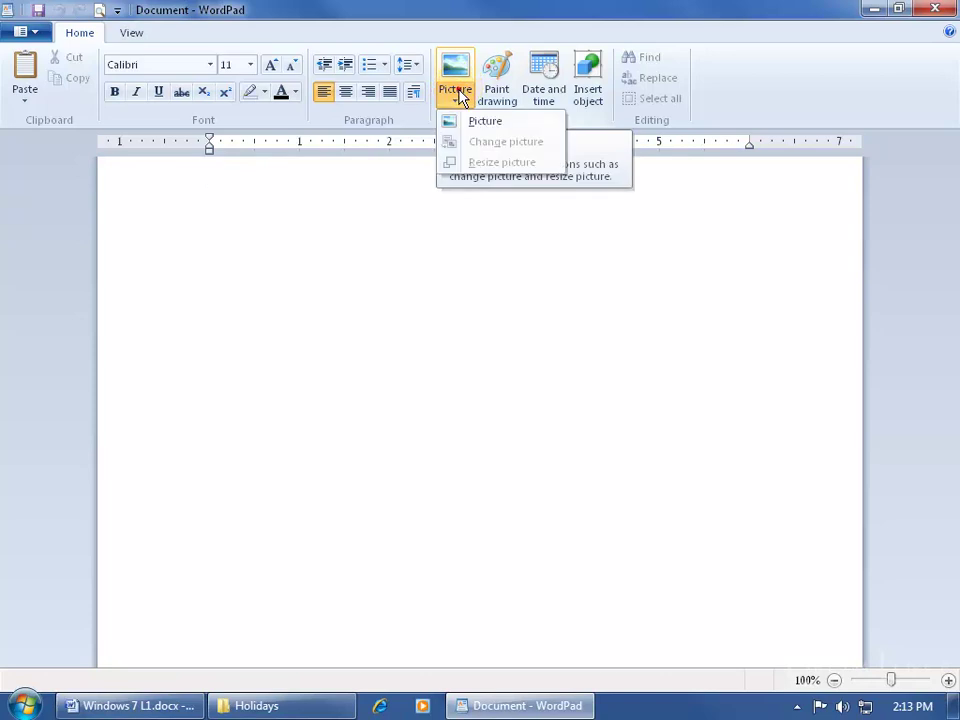
click(463, 122)
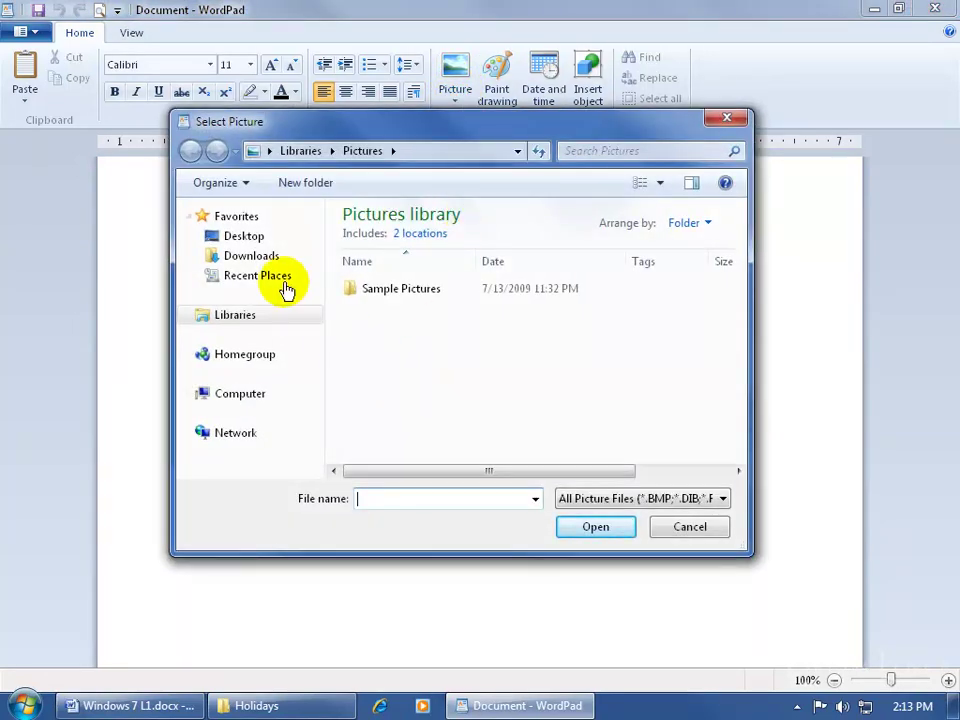
click(255, 242)
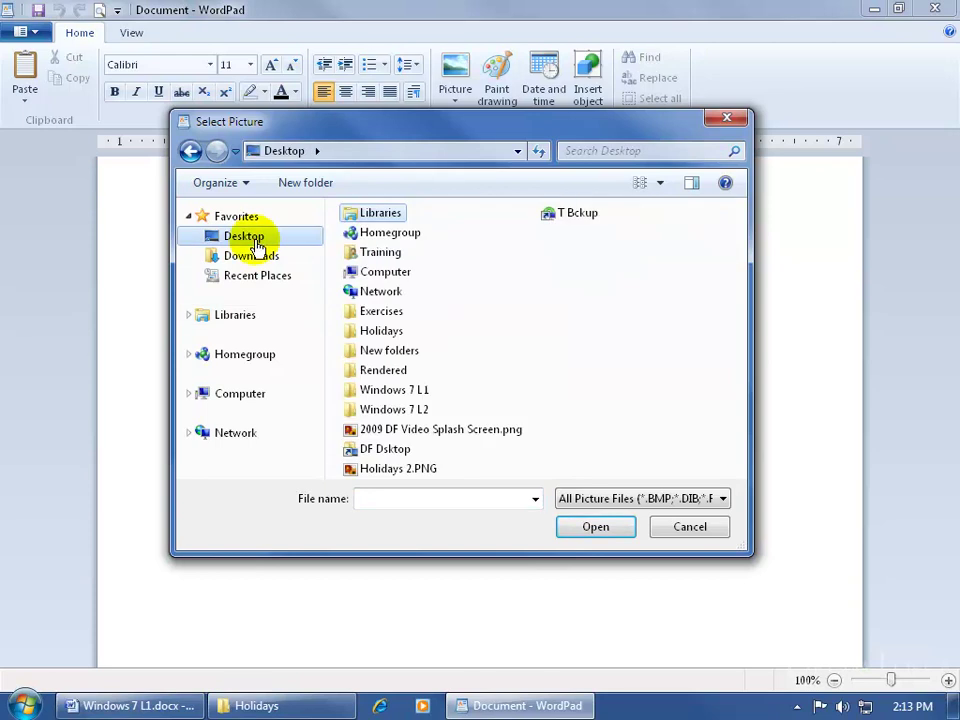
click(390, 470)
Insert Holidays 2.PNG, then close WordPad choosing Don't Save.
double_click(390, 470)
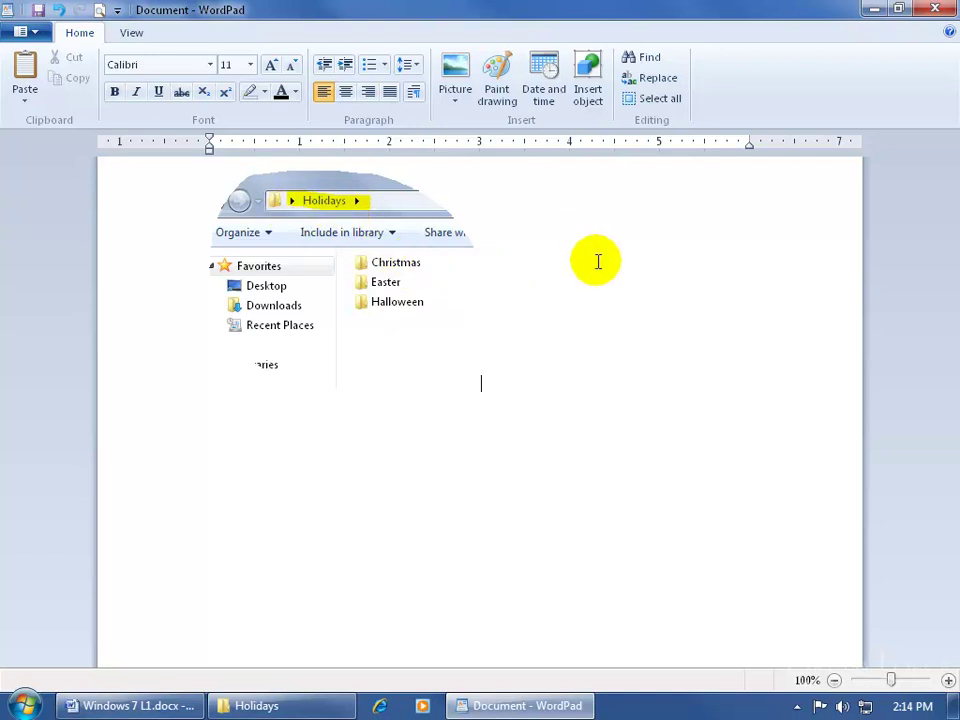
click(934, 14)
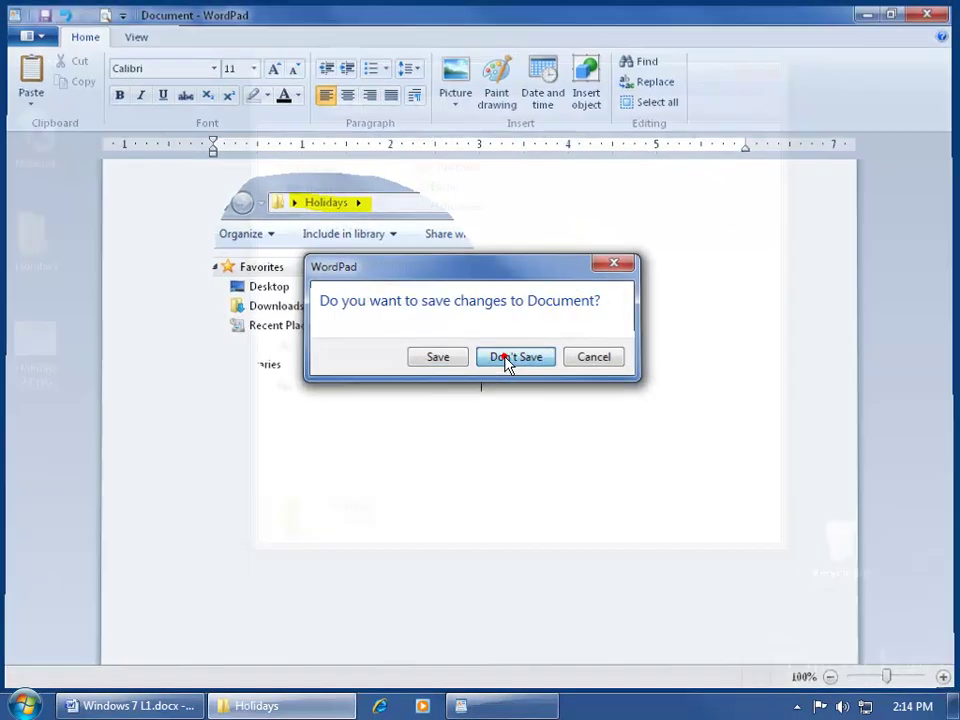
click(508, 358)
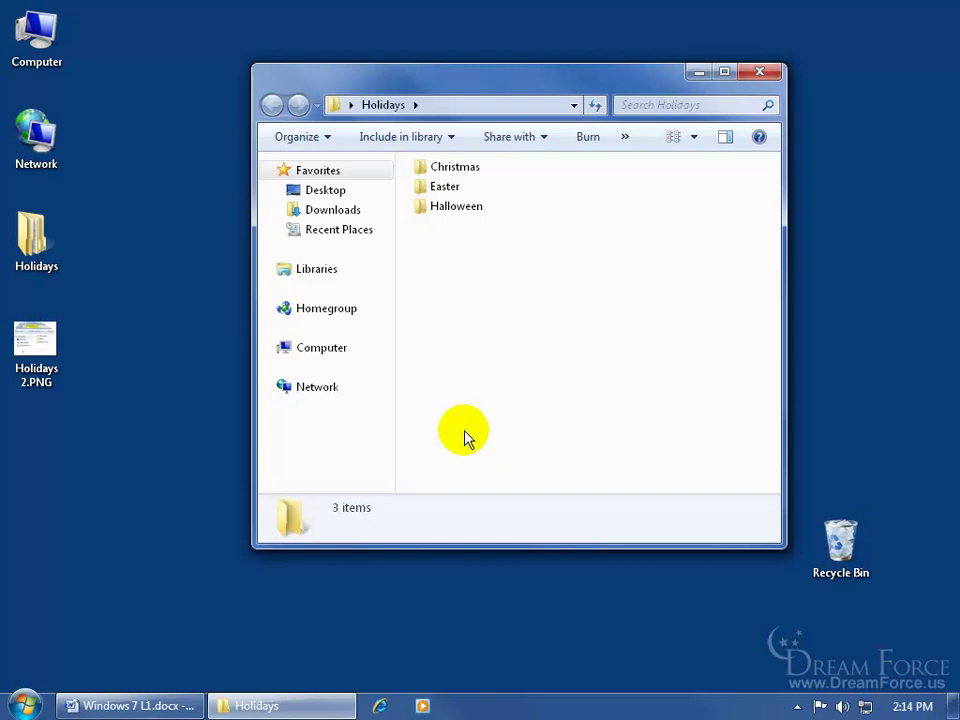
Send Snipping Tool from All Programs > Accessories to the desktop as a shortcut.
click(22, 705)
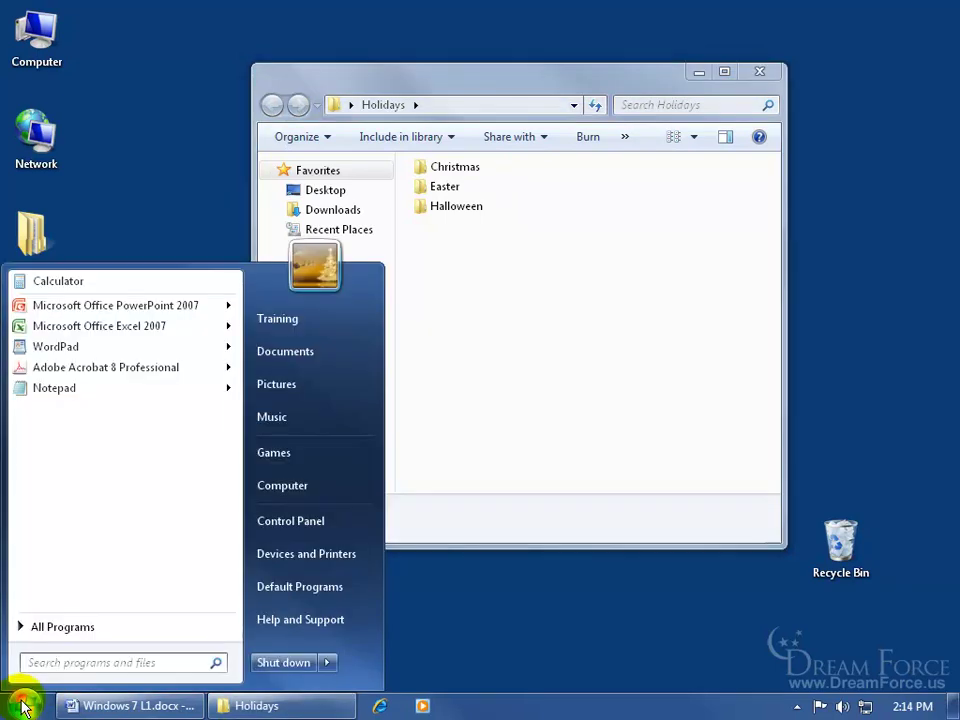
click(52, 627)
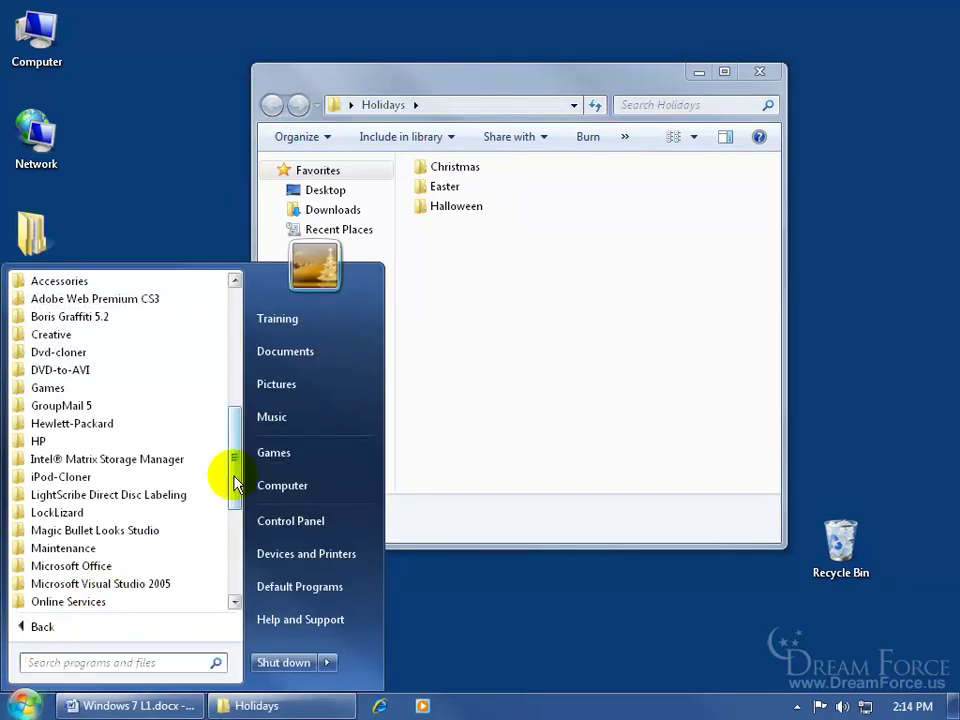
drag(234, 485, 240, 424)
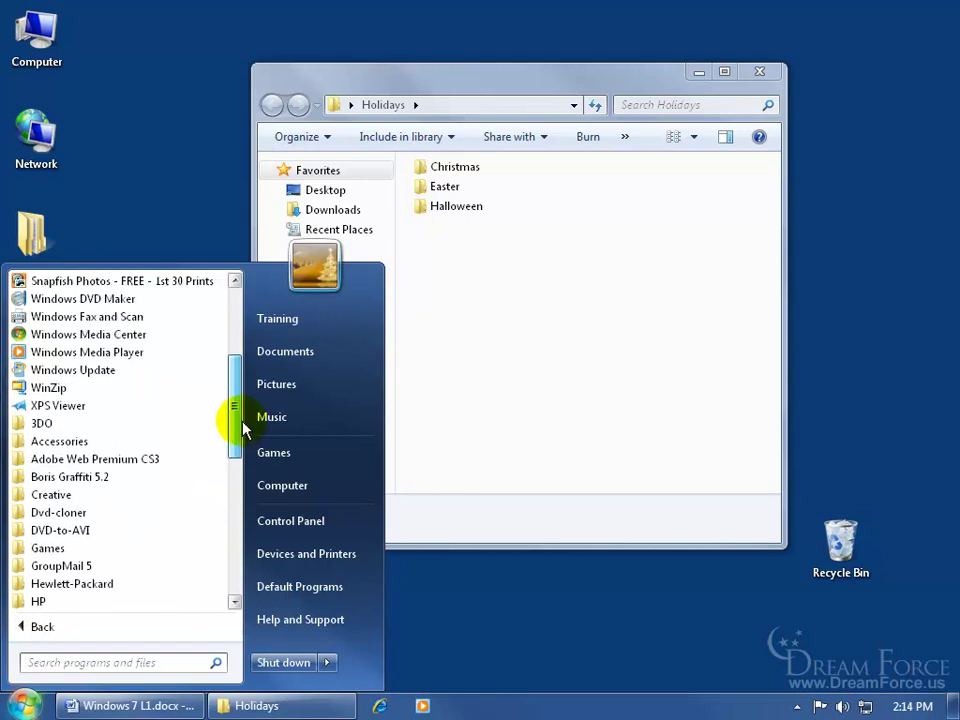
click(75, 445)
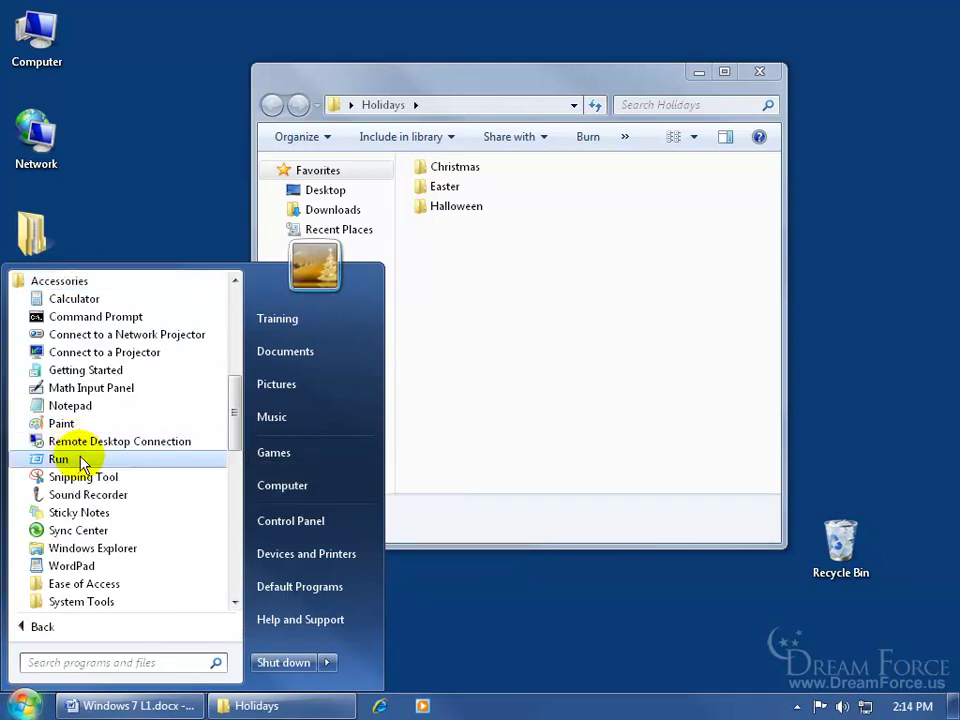
right_click(77, 487)
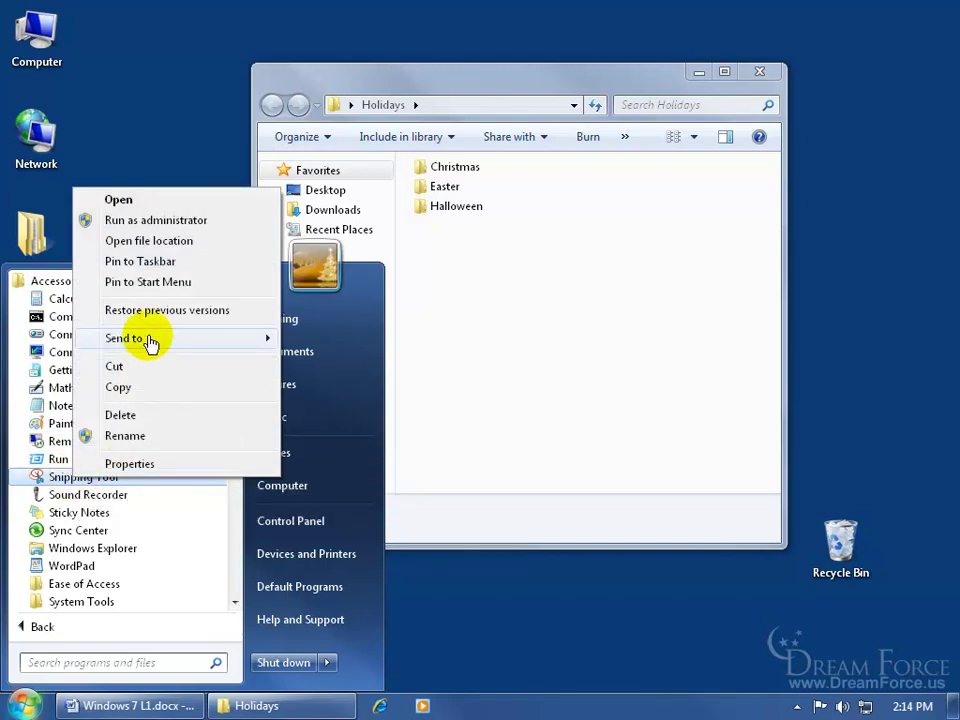
mouse_move(150, 338)
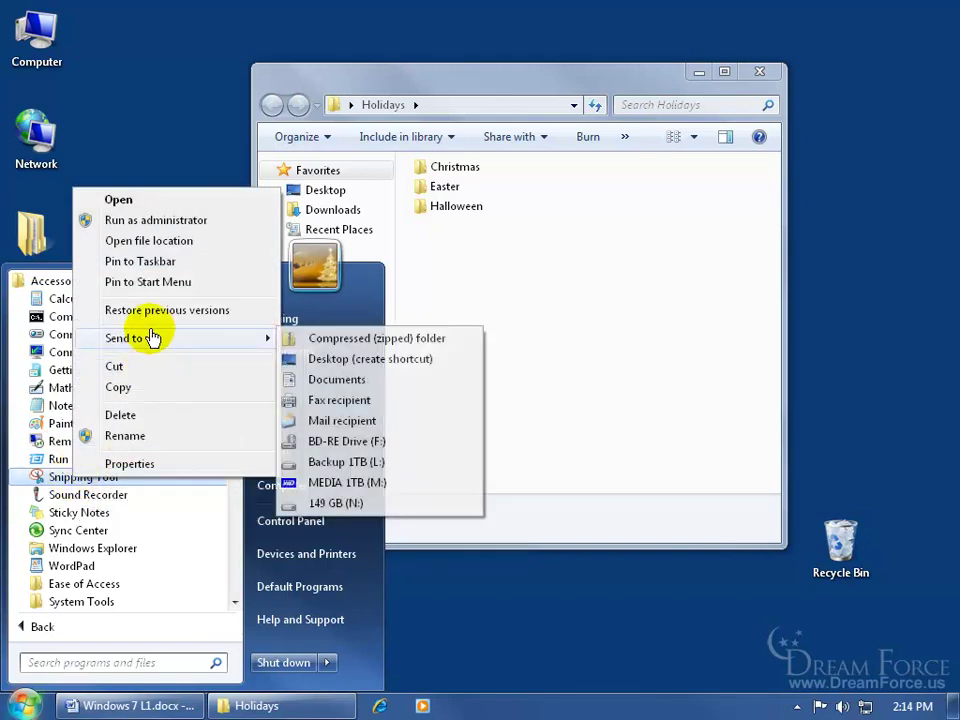
click(340, 358)
click(195, 203)
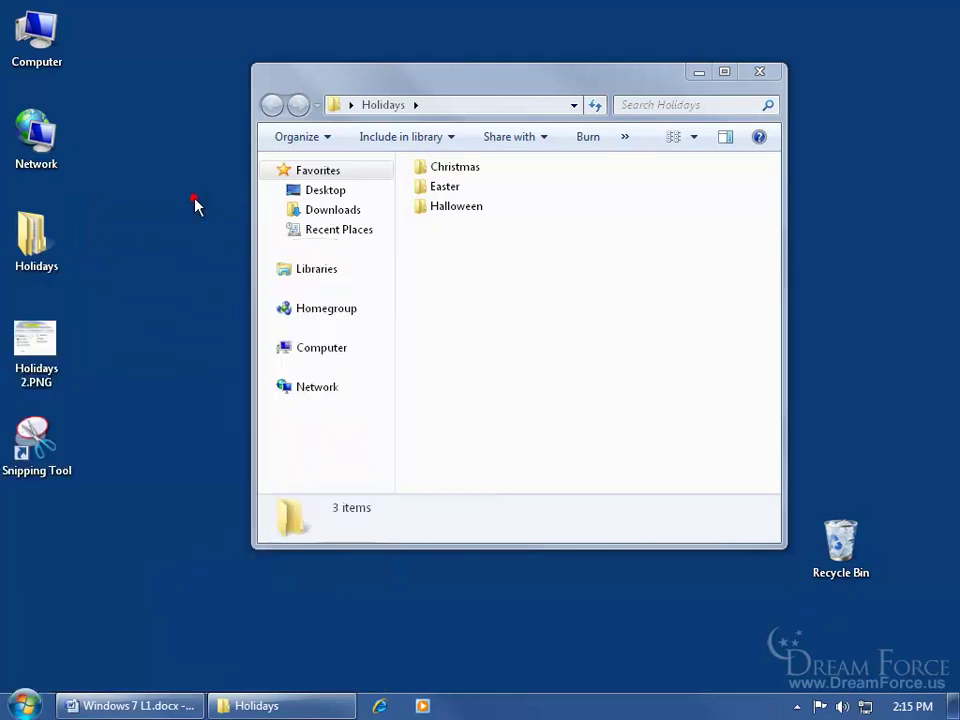
Launch Snipping Tool from the shortcut and Rectangular-snip the Holidays window's Christmas, Easter and Halloween folders.
double_click(42, 444)
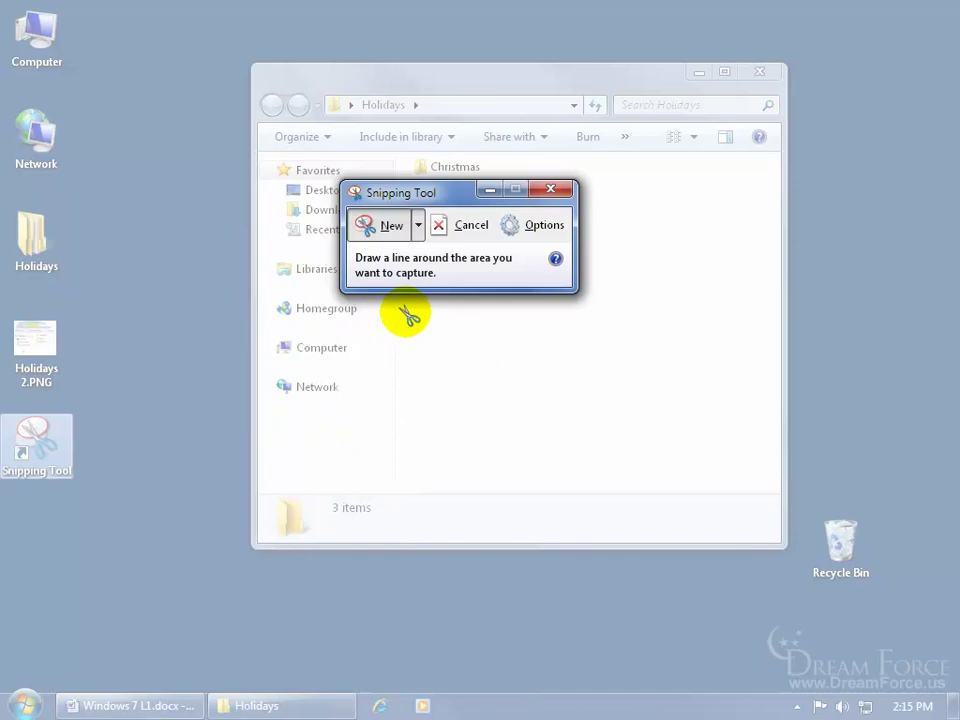
click(418, 226)
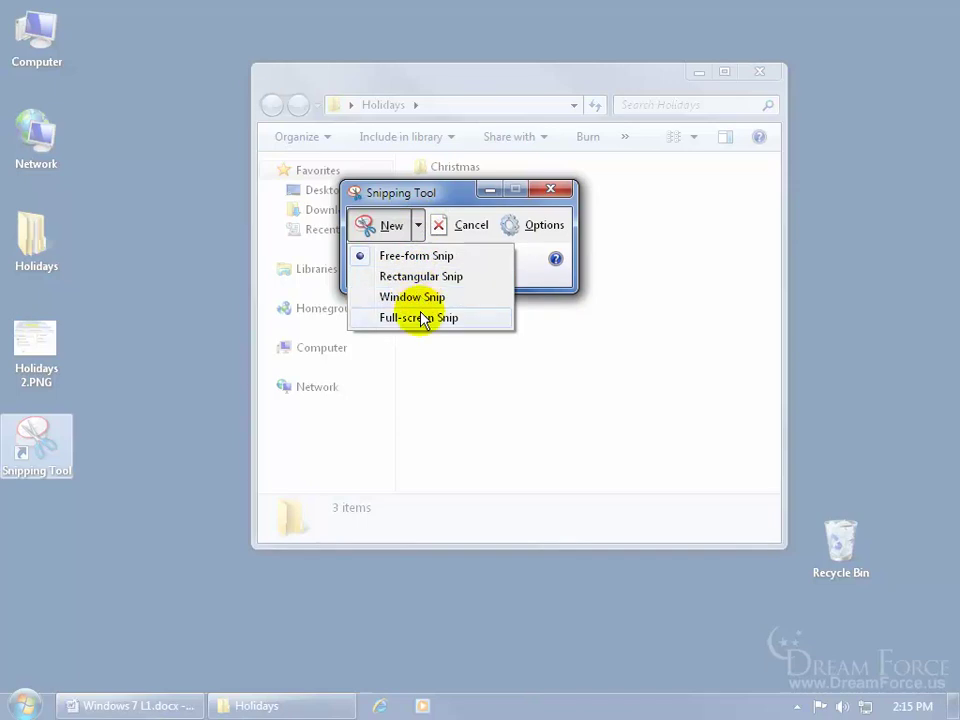
click(426, 277)
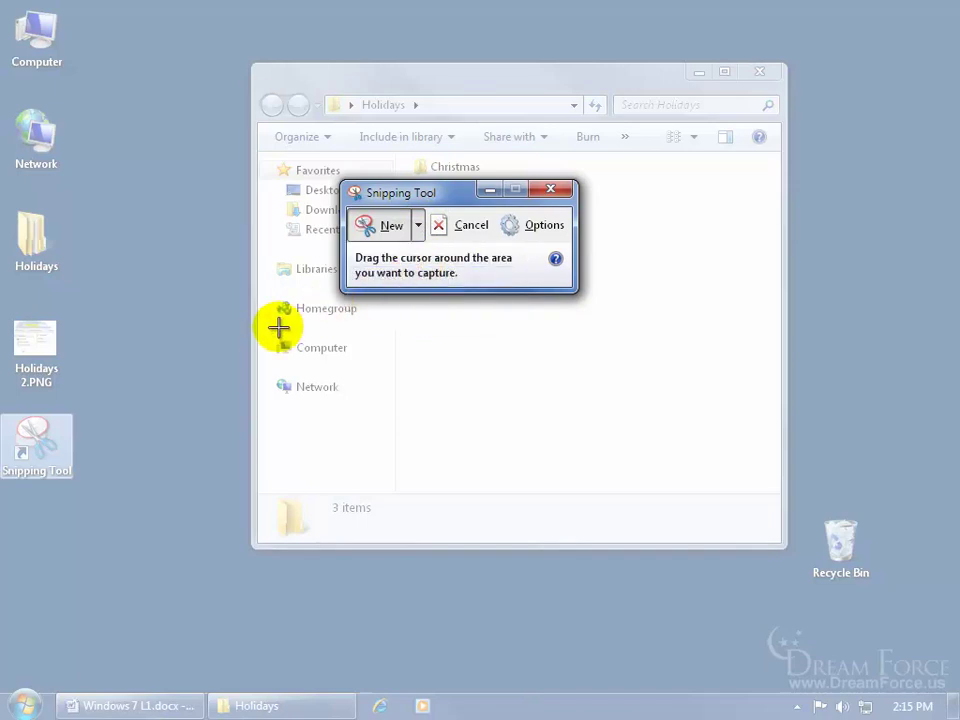
drag(253, 64, 501, 341)
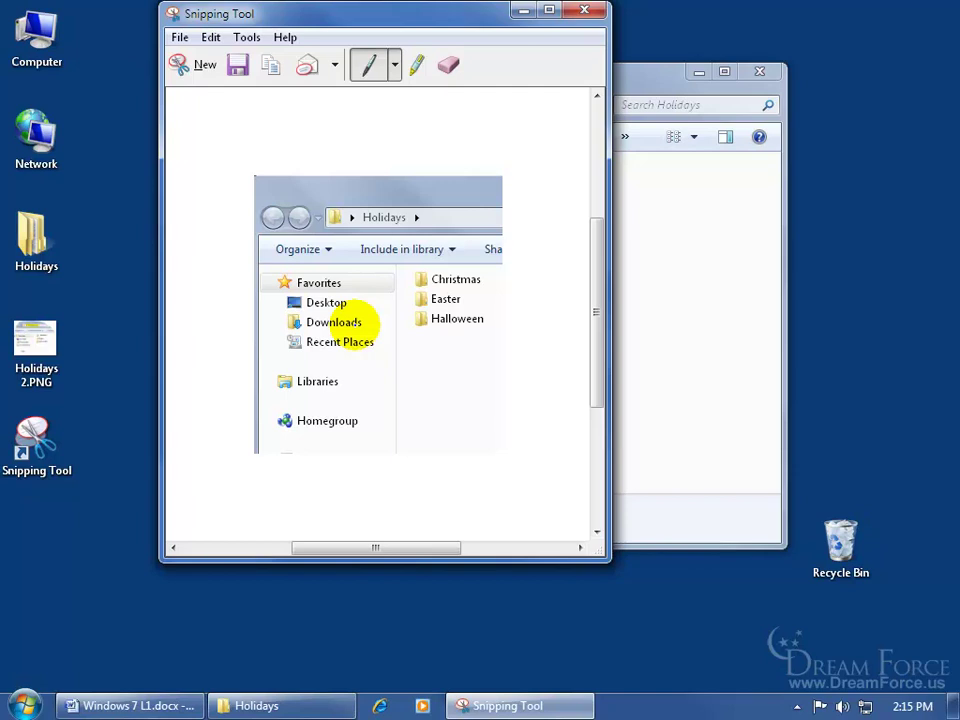
Set the mode to Window Snip, capture a window, then start another window snip.
click(205, 66)
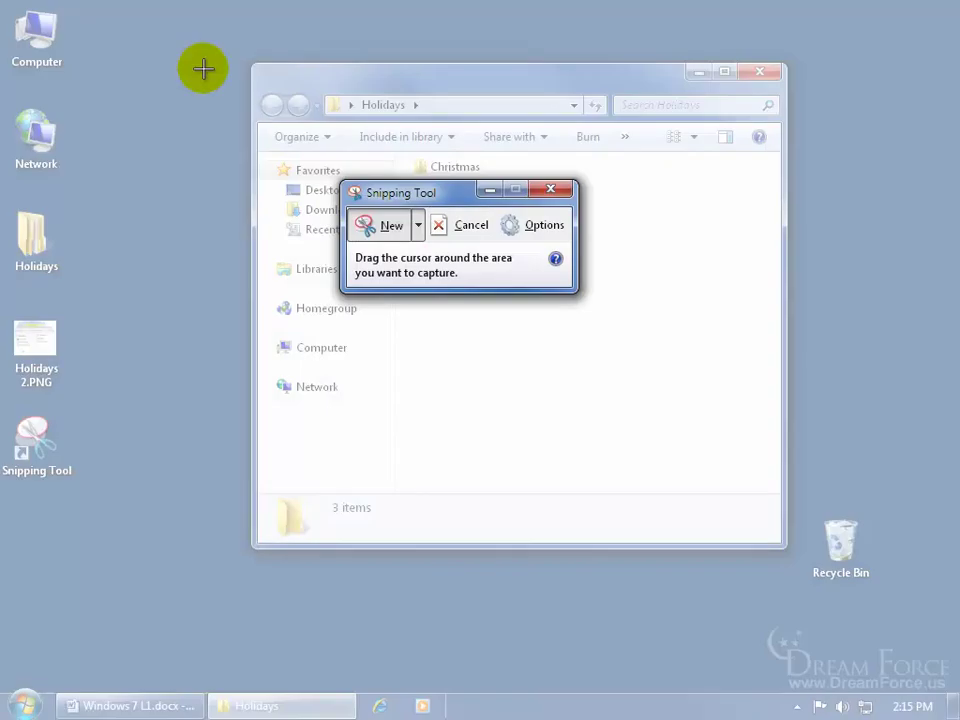
click(418, 226)
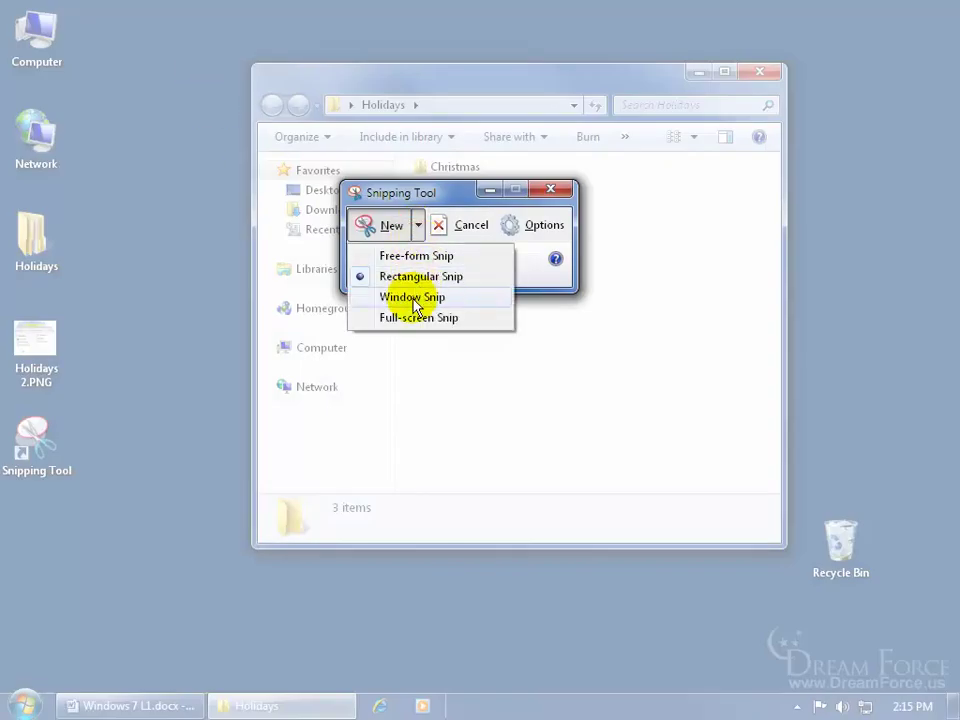
click(413, 299)
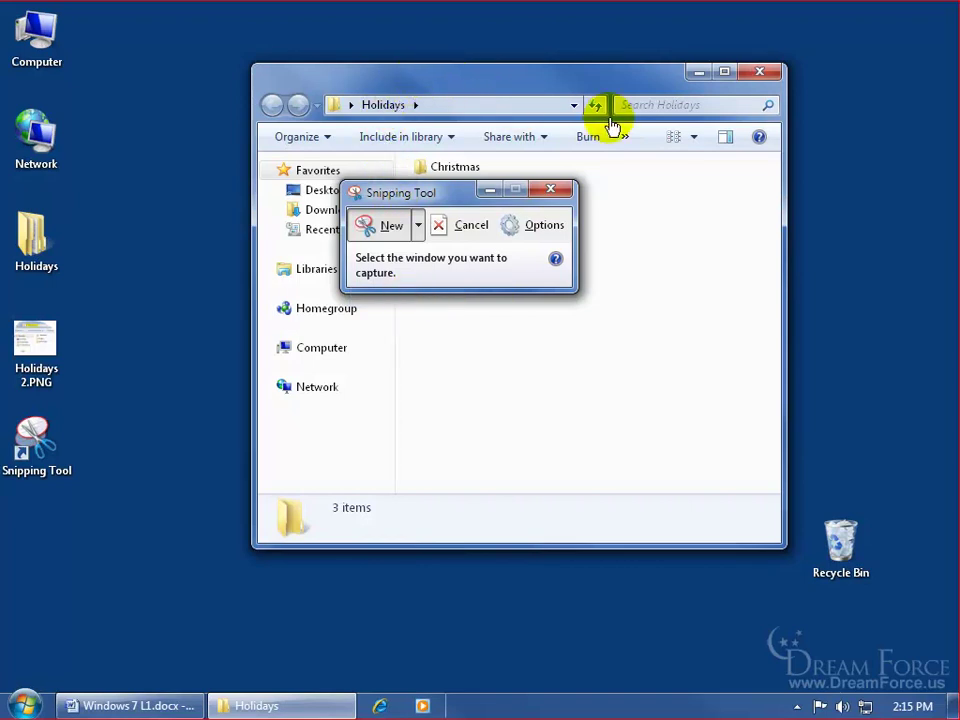
click(413, 86)
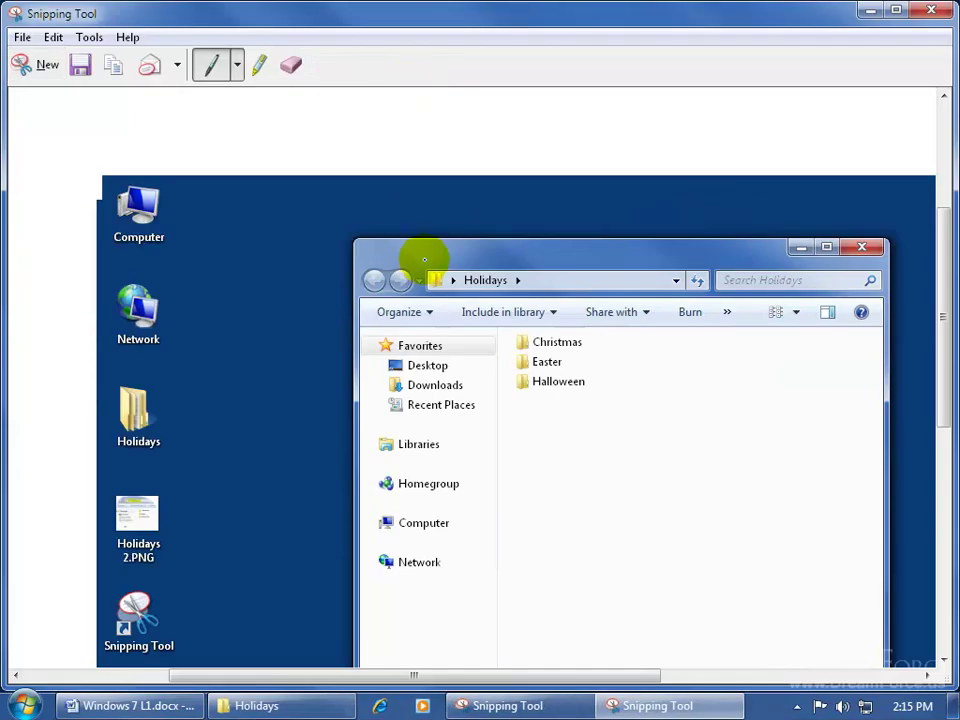
click(42, 64)
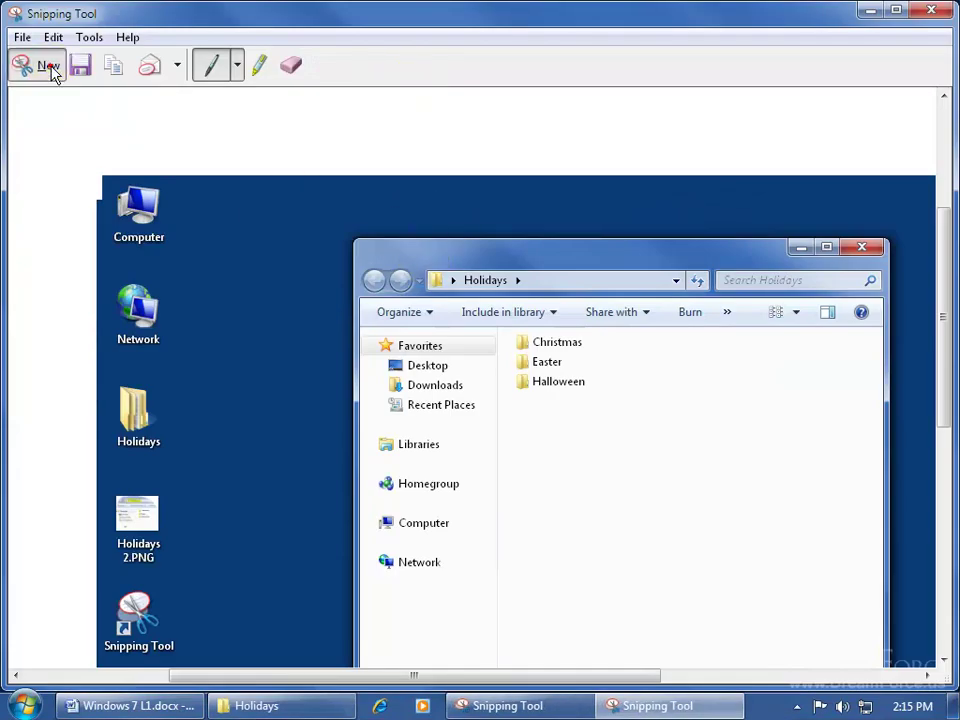
click(418, 225)
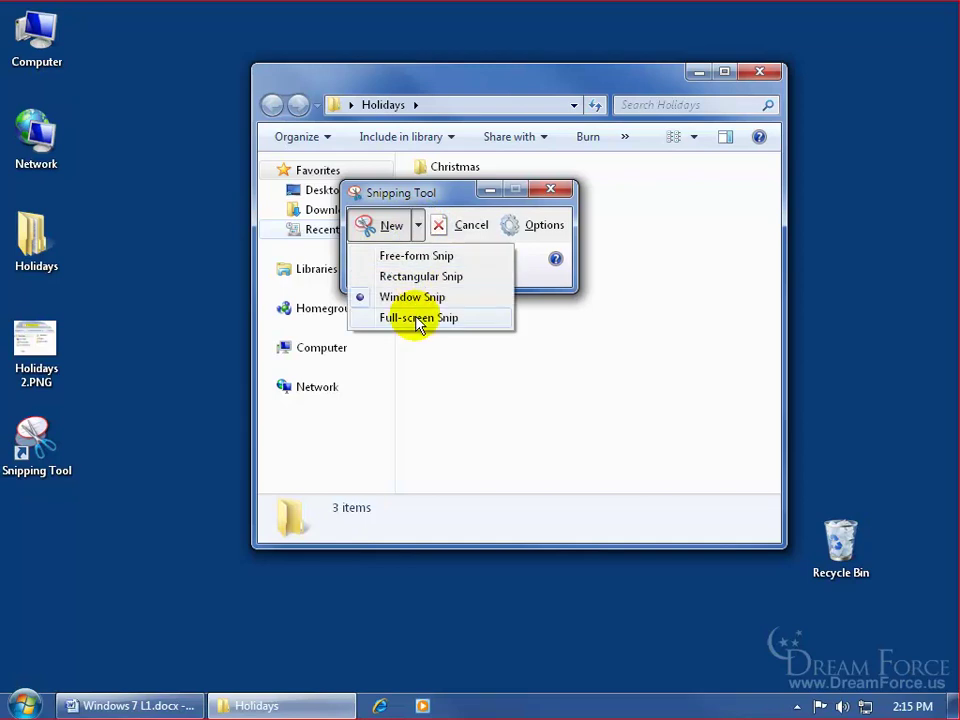
click(439, 195)
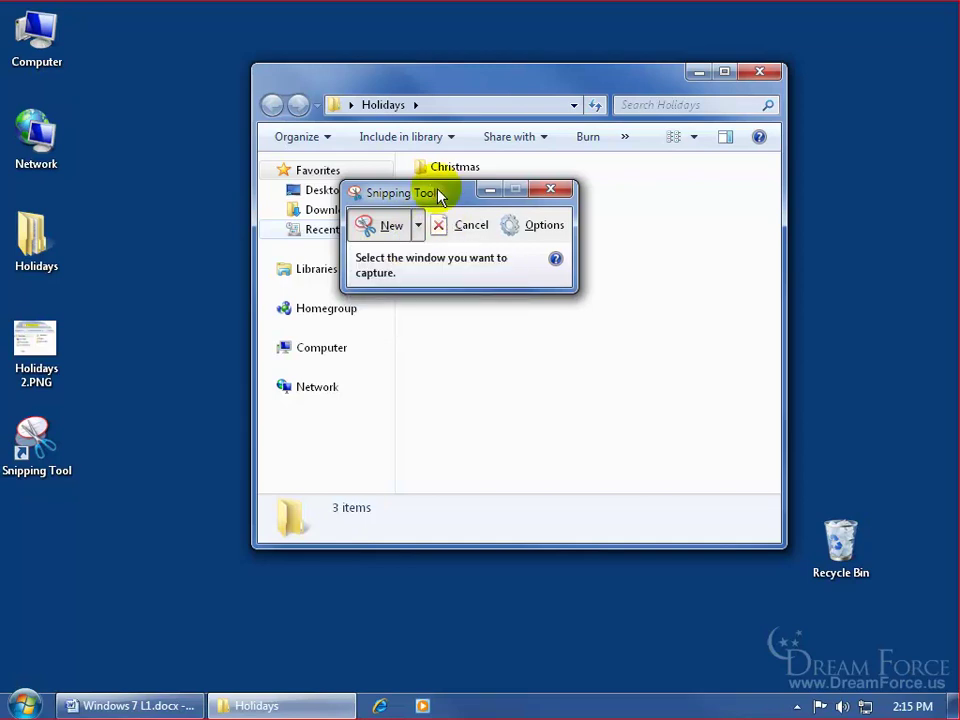
Review the Snipping Tool Options dialog and cancel it without changes.
click(540, 226)
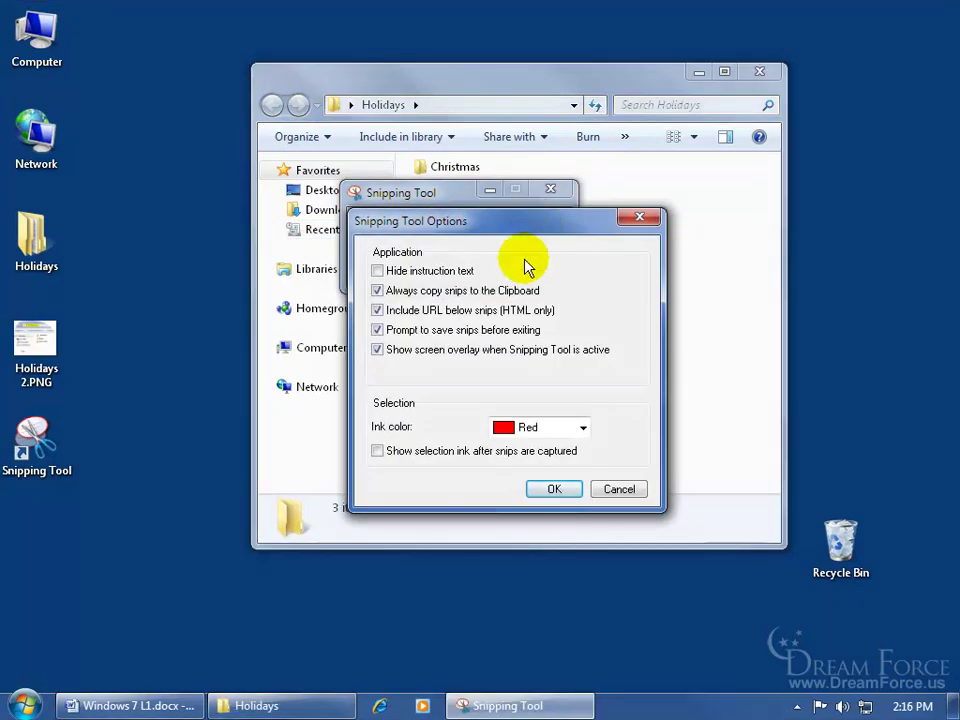
click(610, 489)
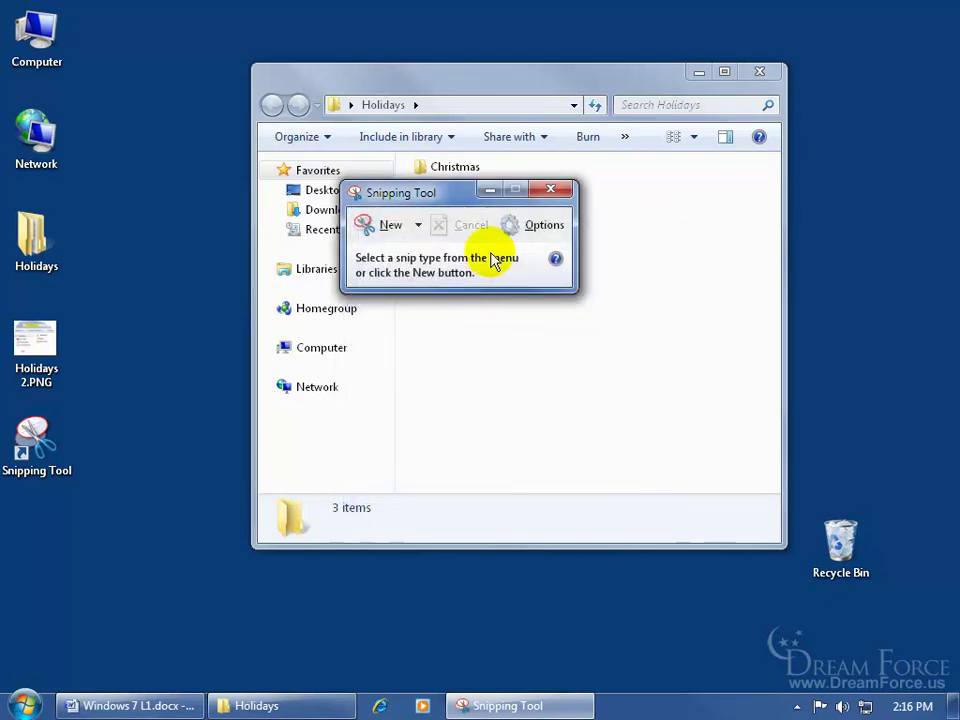